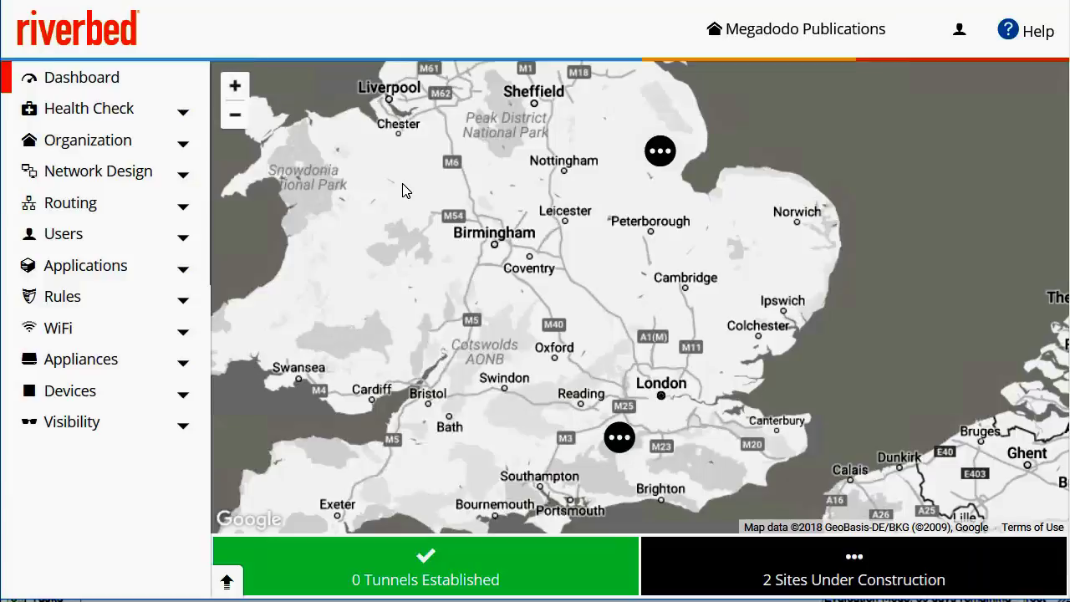
Open the list of network design sites to review the sites that need gateways.
click(102, 172)
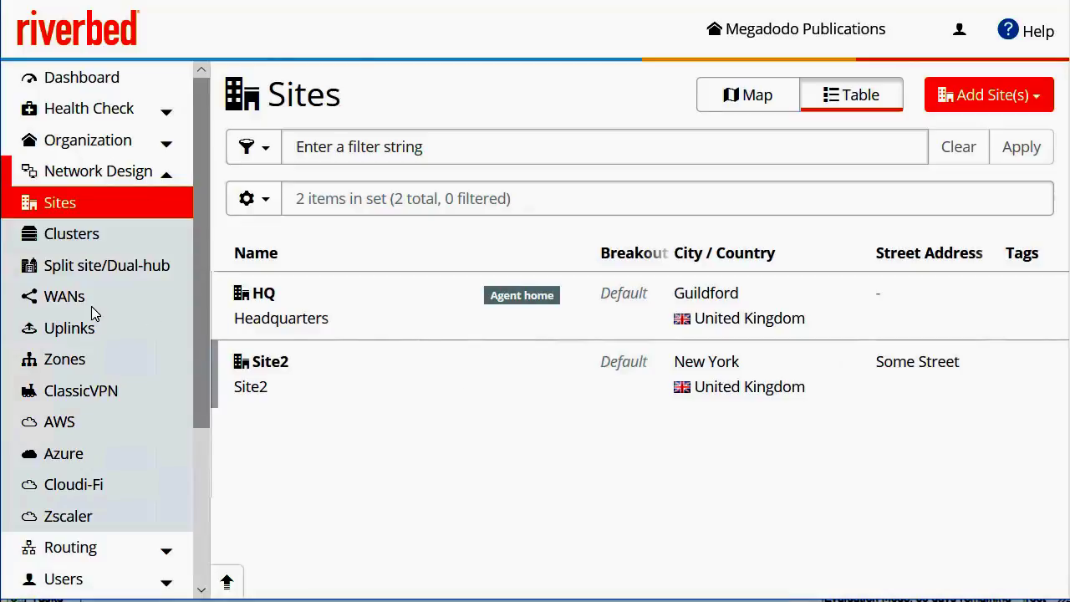
scroll(88, 412, down, 3)
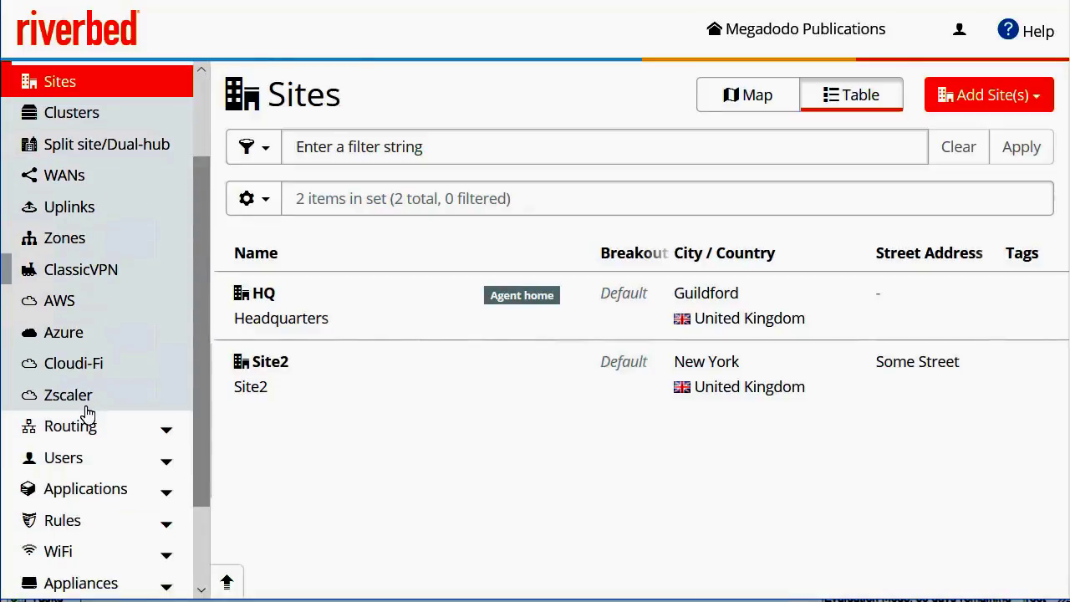
scroll(87, 447, down, 3)
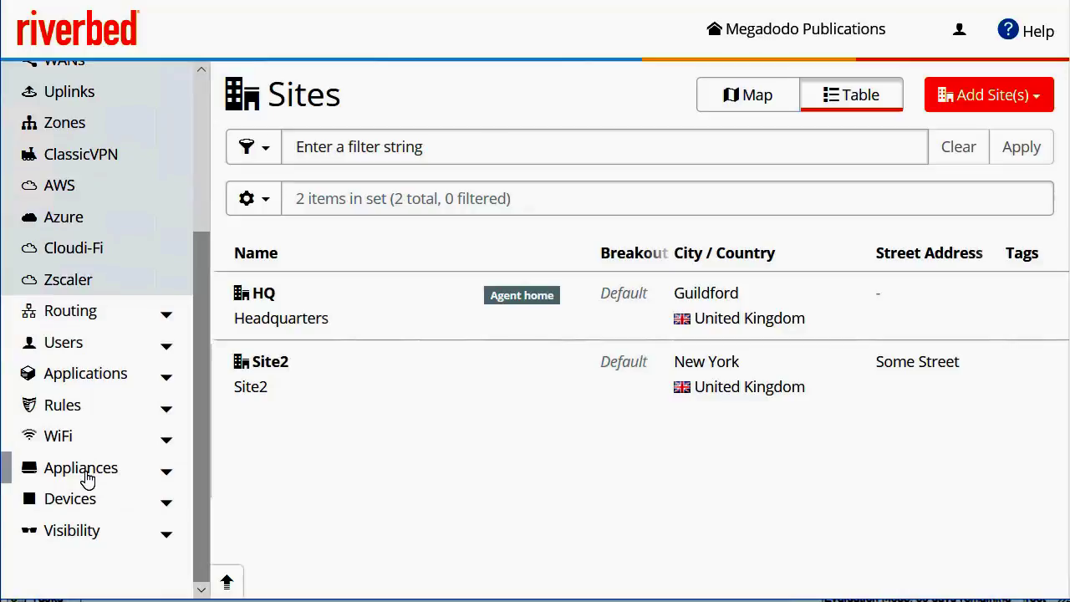
Create a virtual gateway appliance deployed into the HQ (Headquarters) site.
click(86, 473)
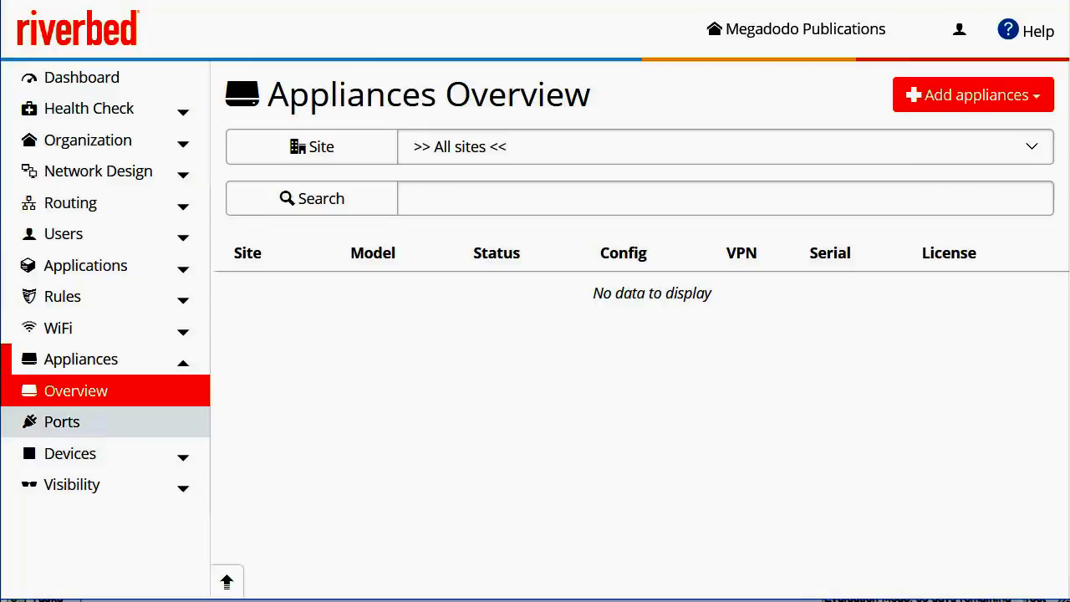
click(974, 94)
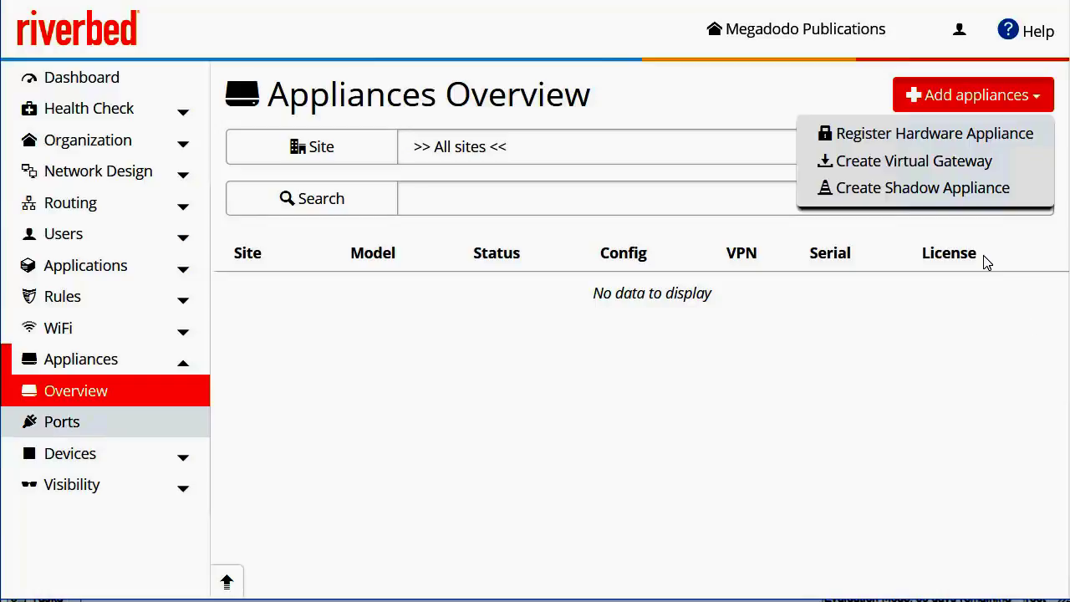
click(925, 166)
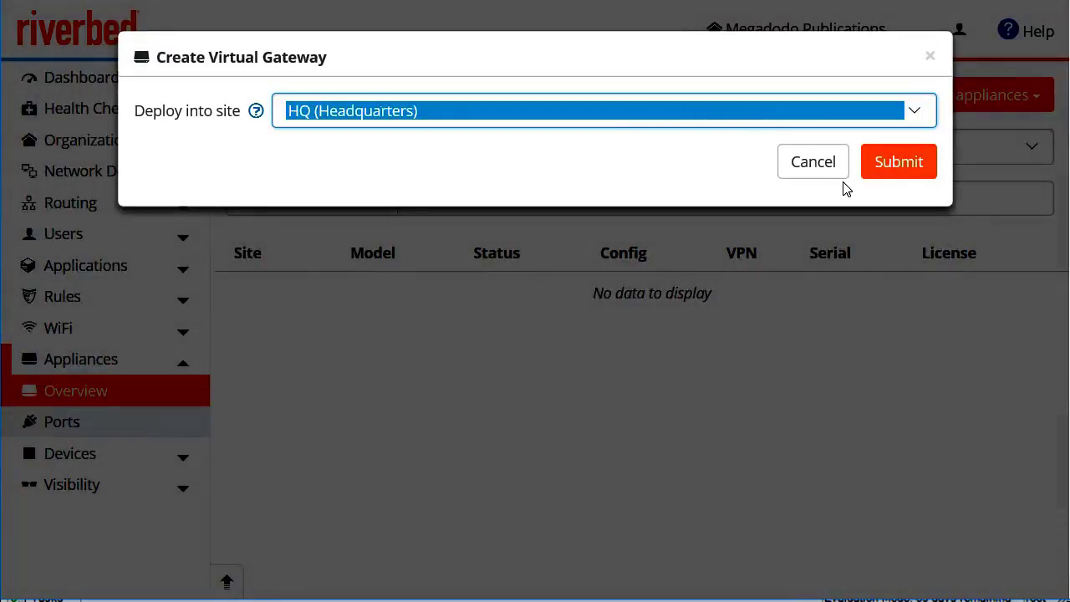
click(901, 167)
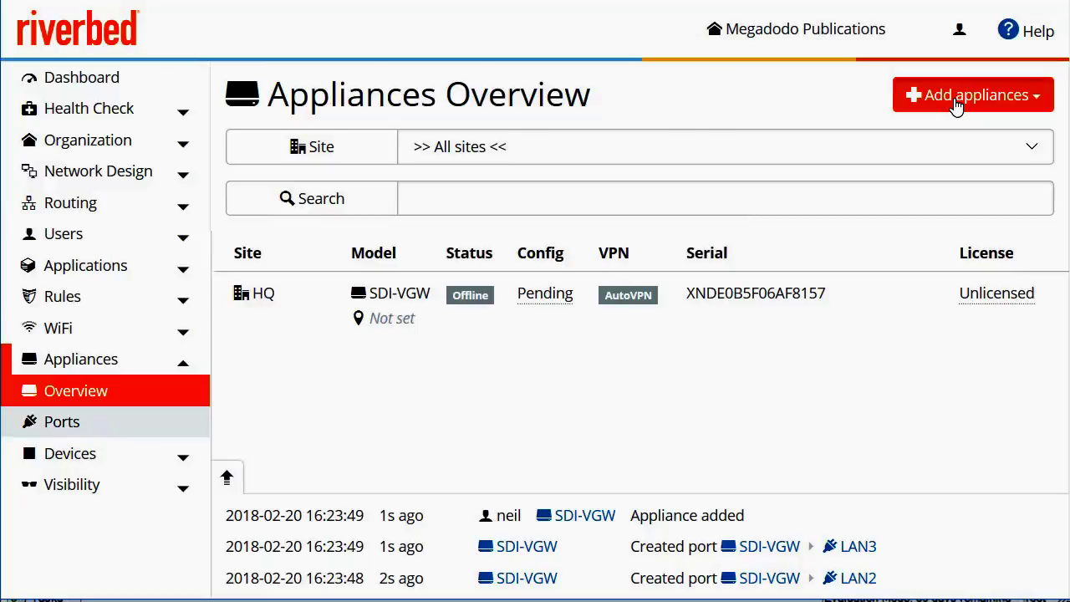
Create a second virtual gateway appliance deployed into the Site2 site.
click(956, 100)
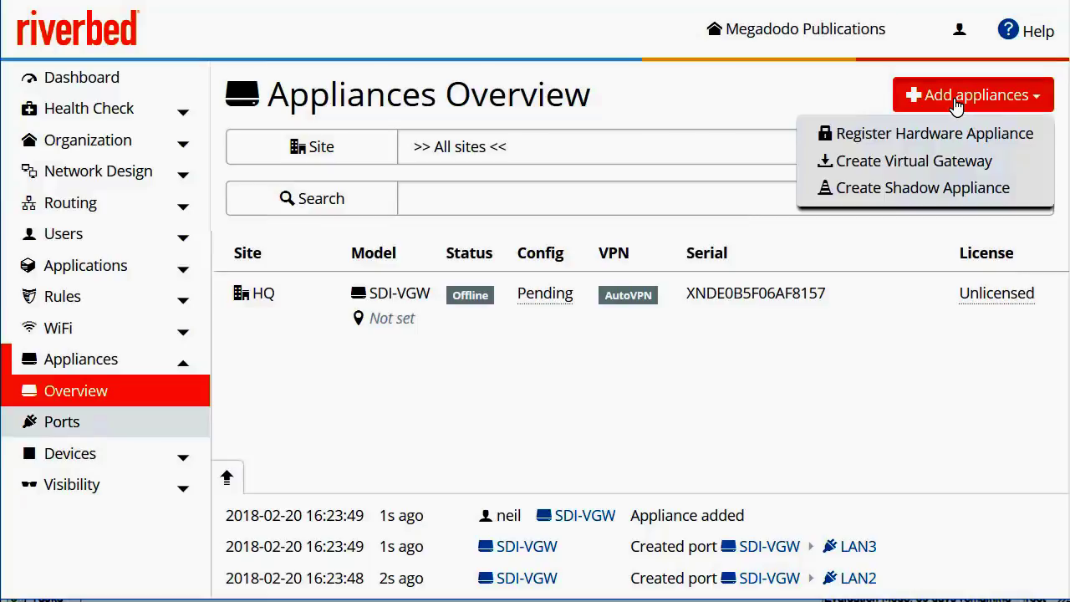
click(929, 166)
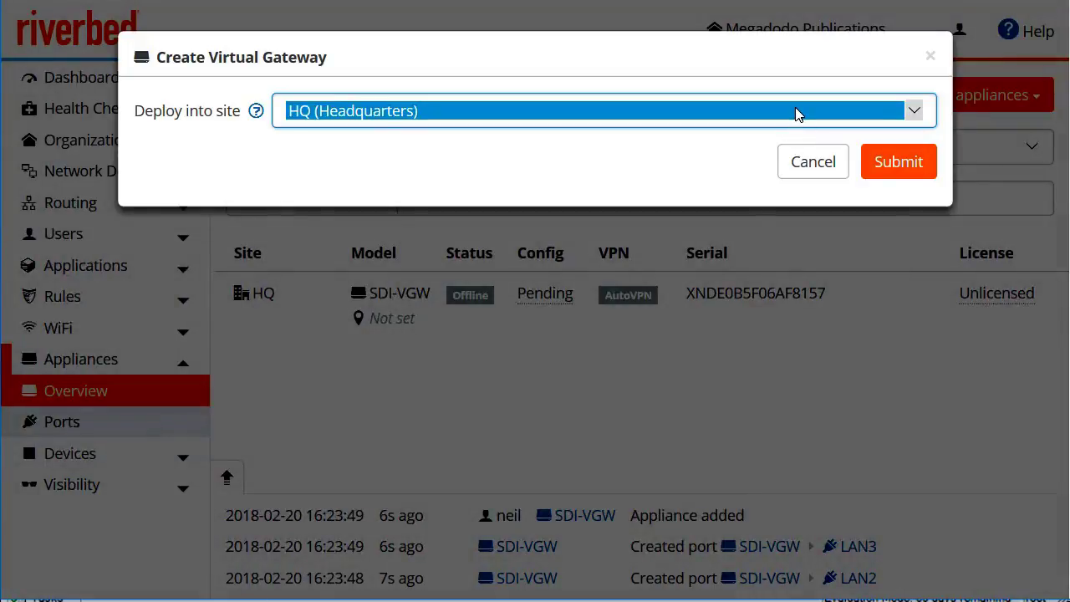
click(796, 112)
click(730, 143)
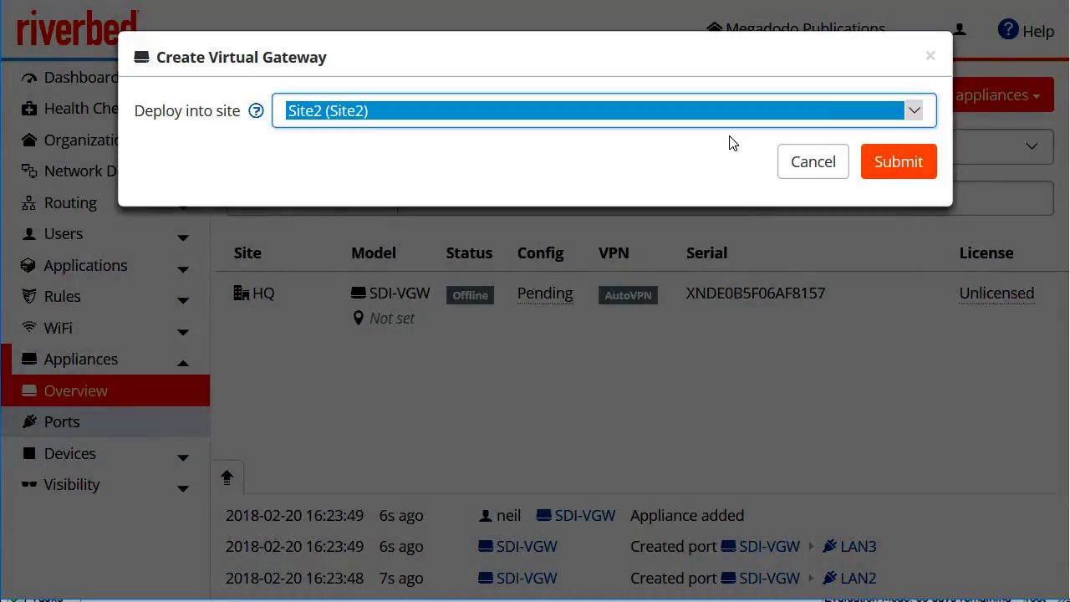
click(897, 181)
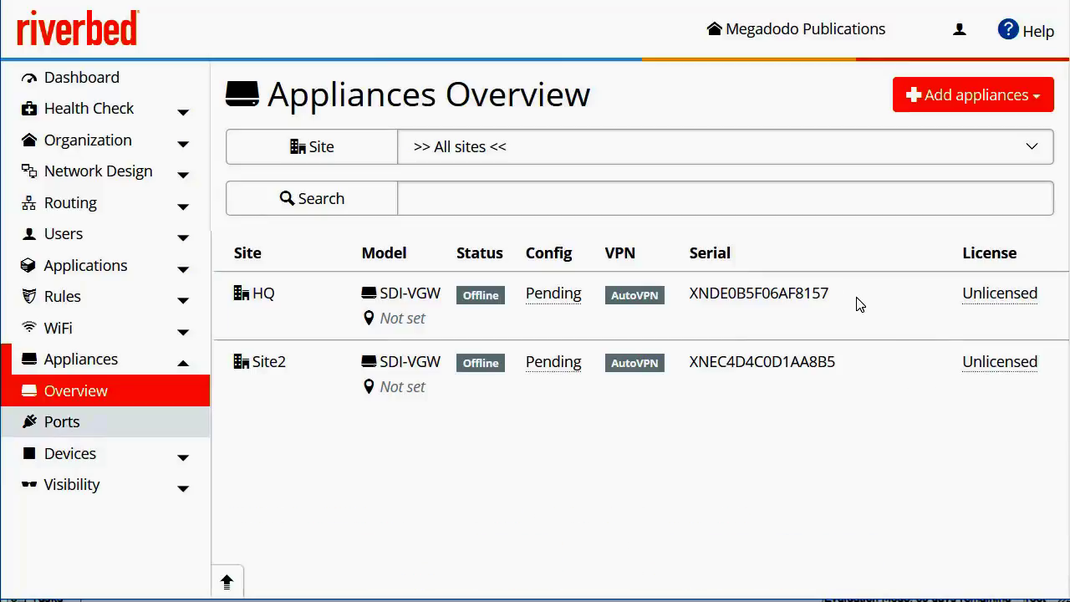
Build a VMware vSphere appliance image for the HQ site's SDI-VGW gateway.
click(820, 328)
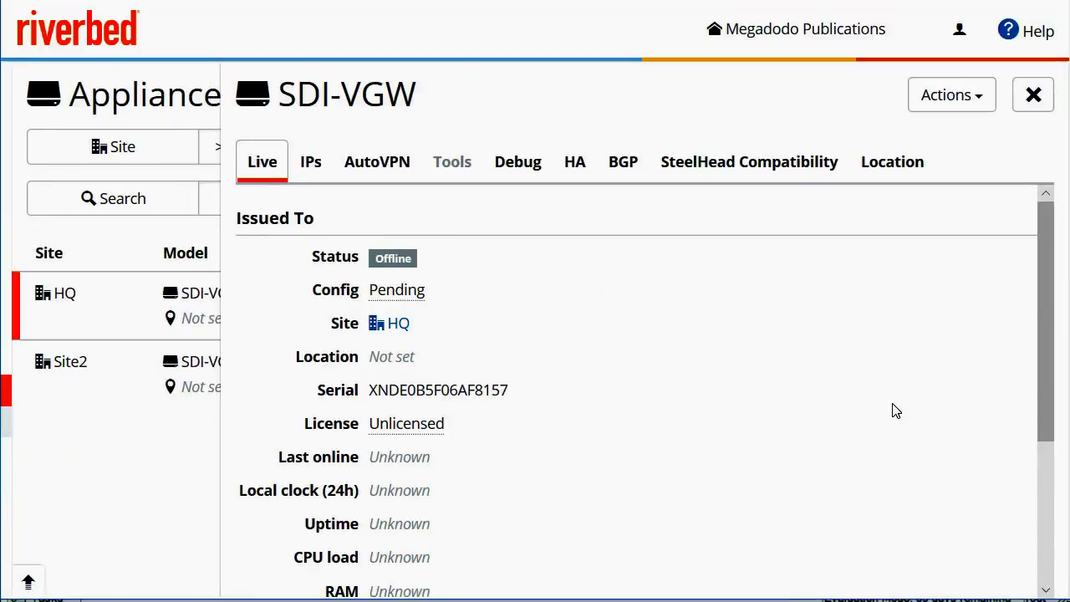
click(1044, 522)
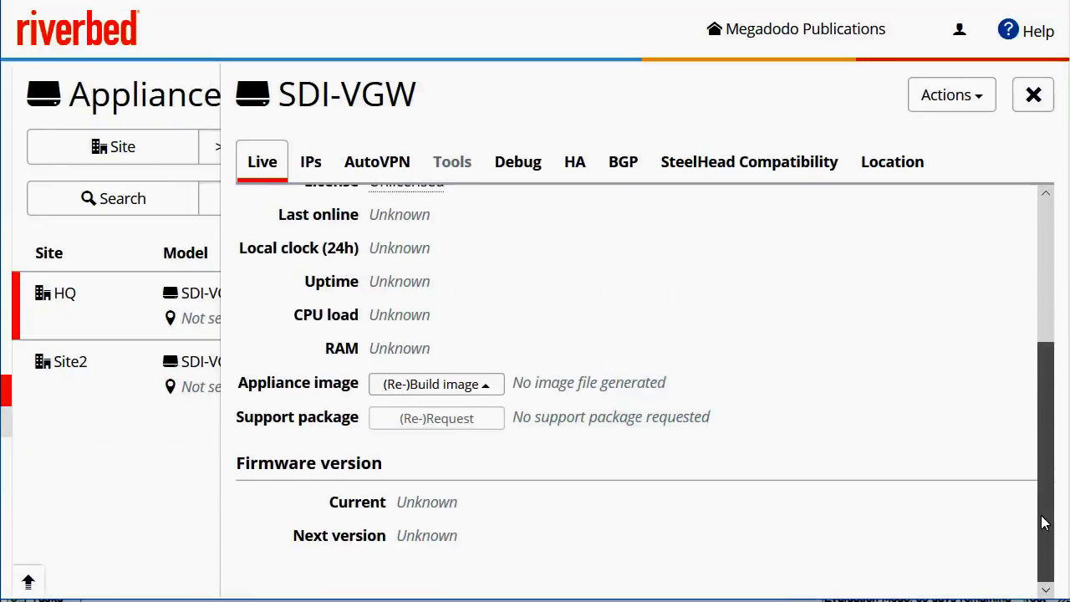
click(434, 385)
click(434, 385)
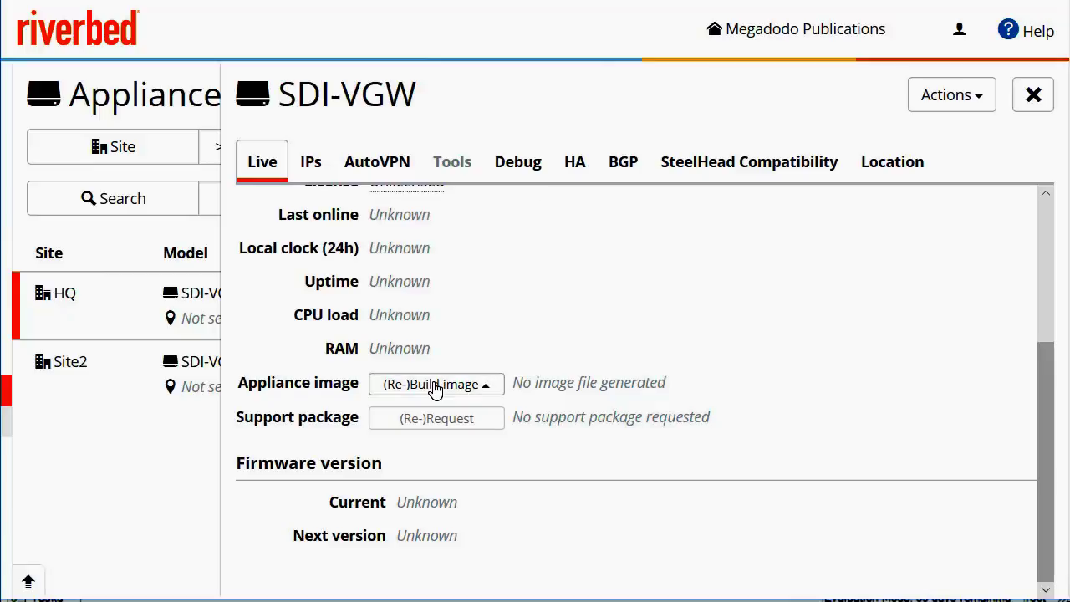
click(434, 384)
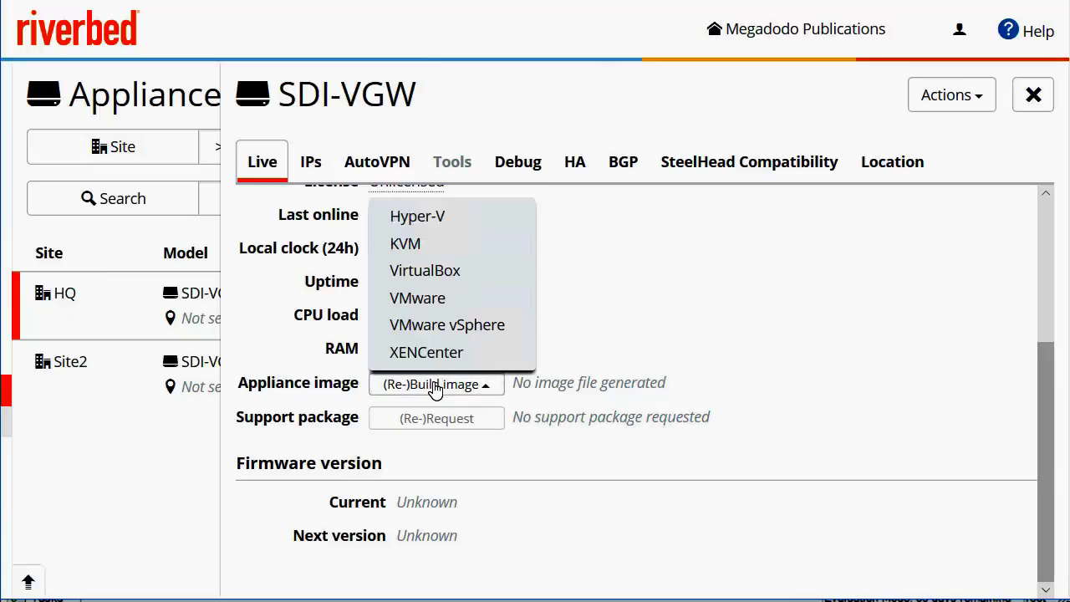
click(480, 326)
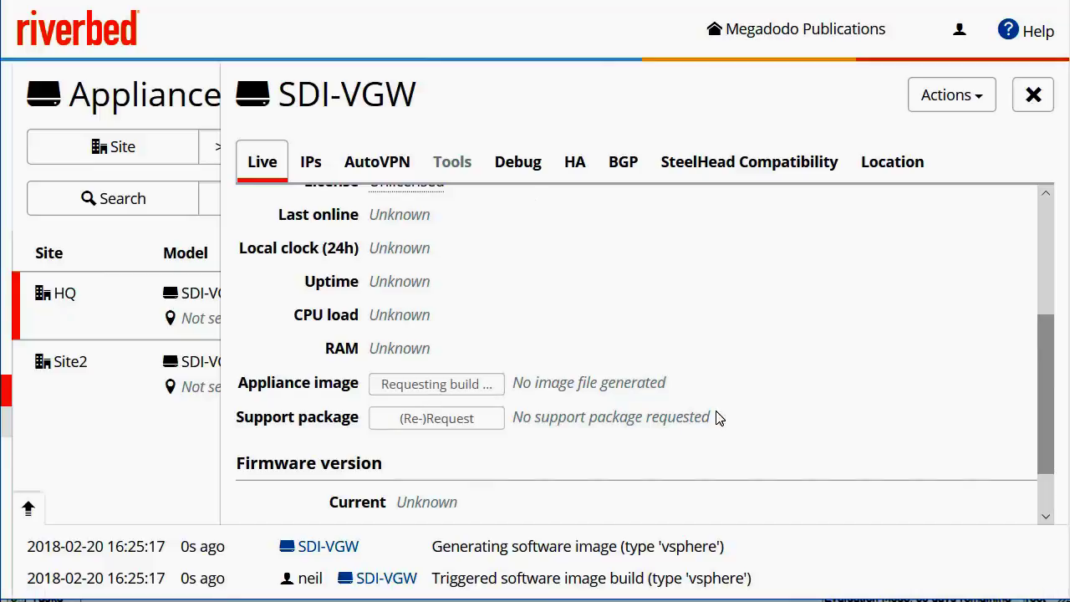
Build a VMware vSphere appliance image for the Site2 SDI-VGW gateway.
click(117, 397)
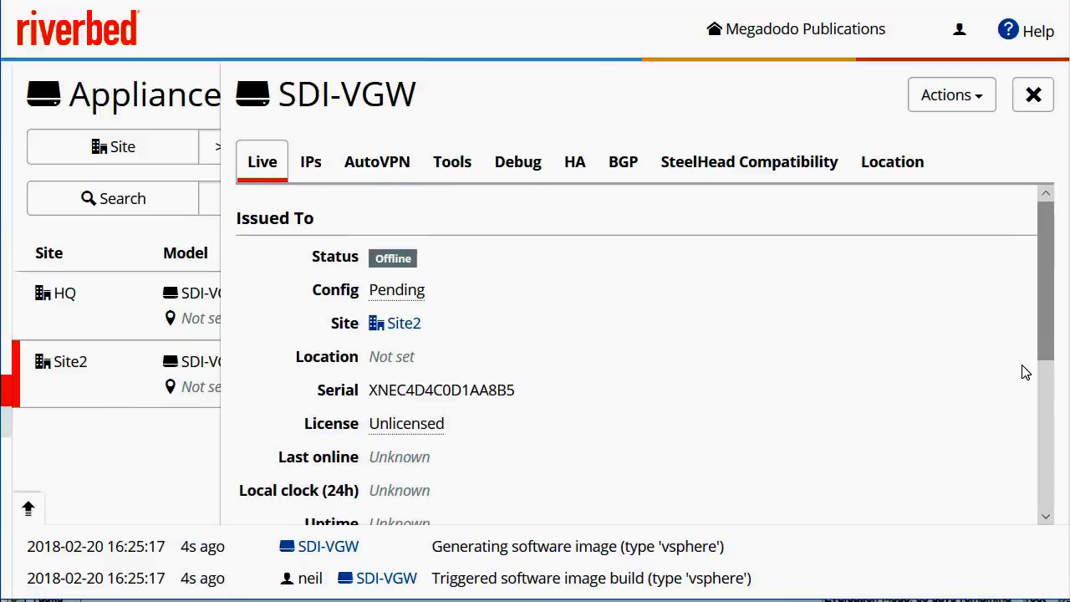
click(1046, 406)
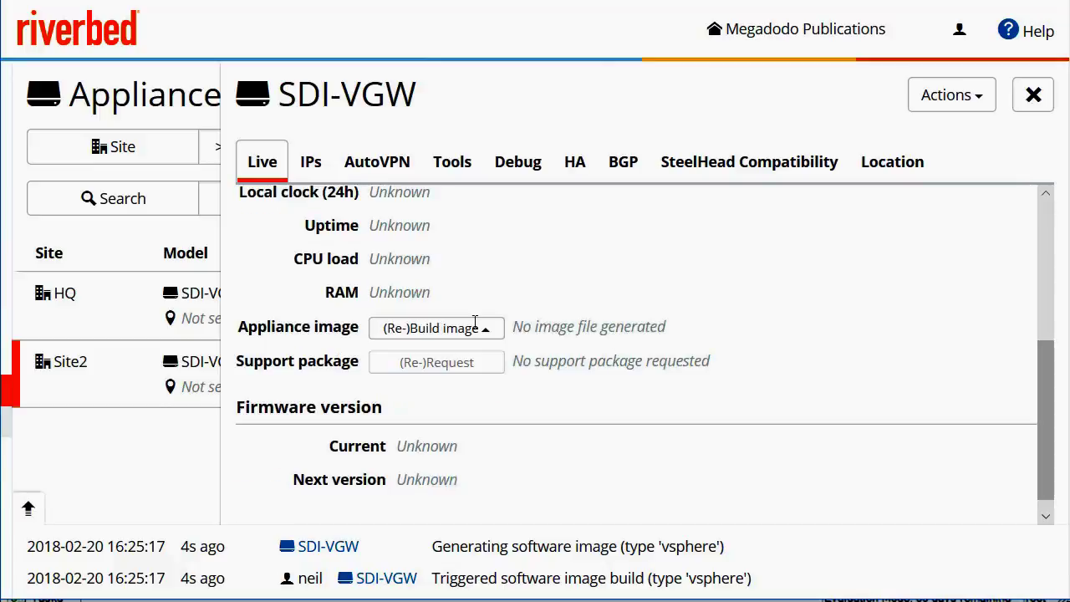
click(415, 329)
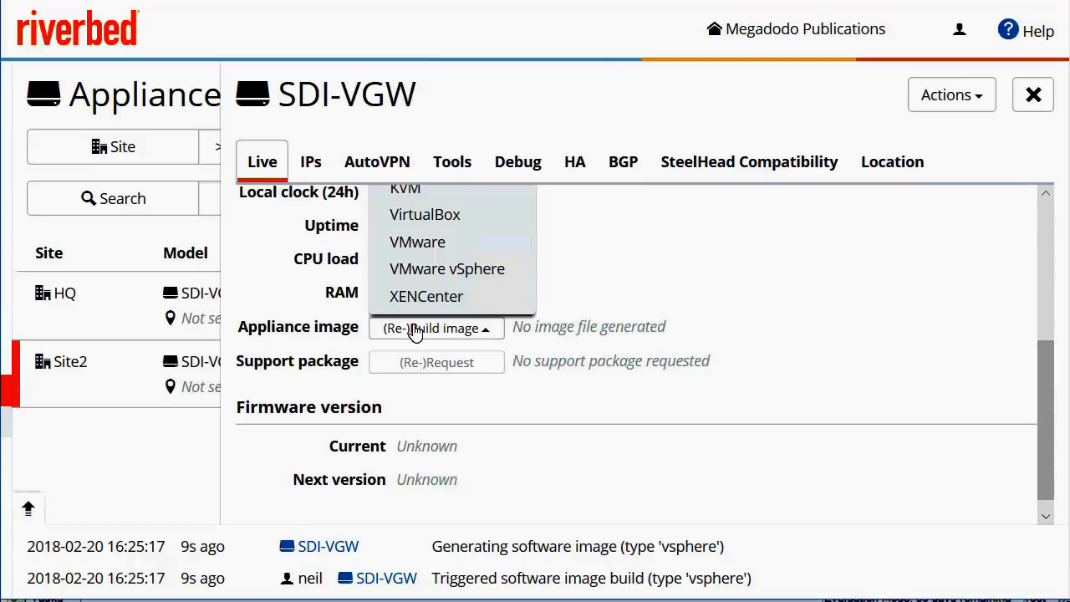
click(434, 270)
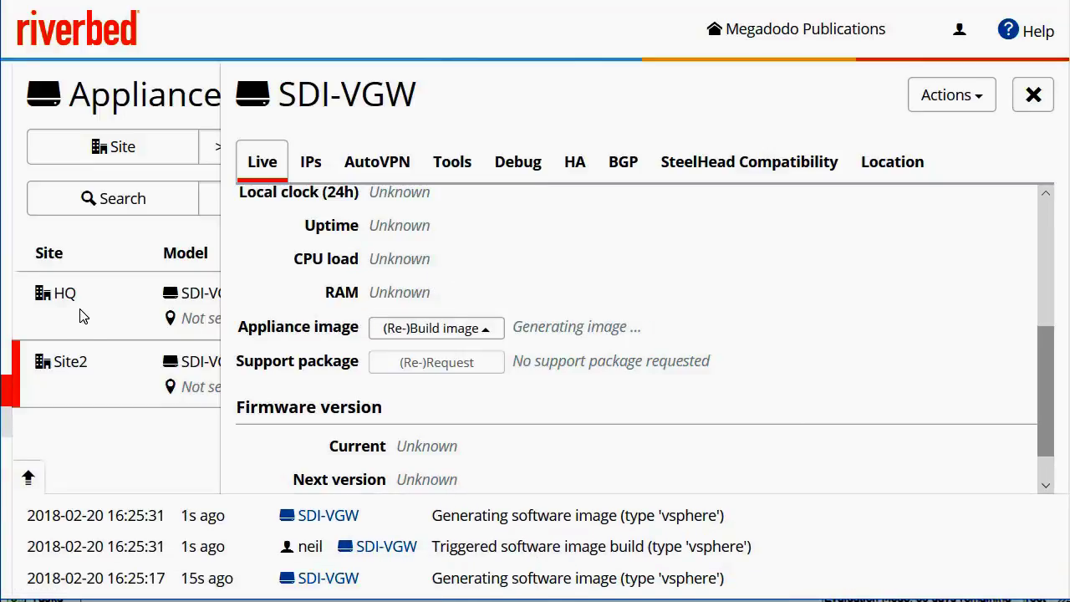
Download the VMware vSphere image generated for the HQ gateway and save the OVA file.
click(121, 324)
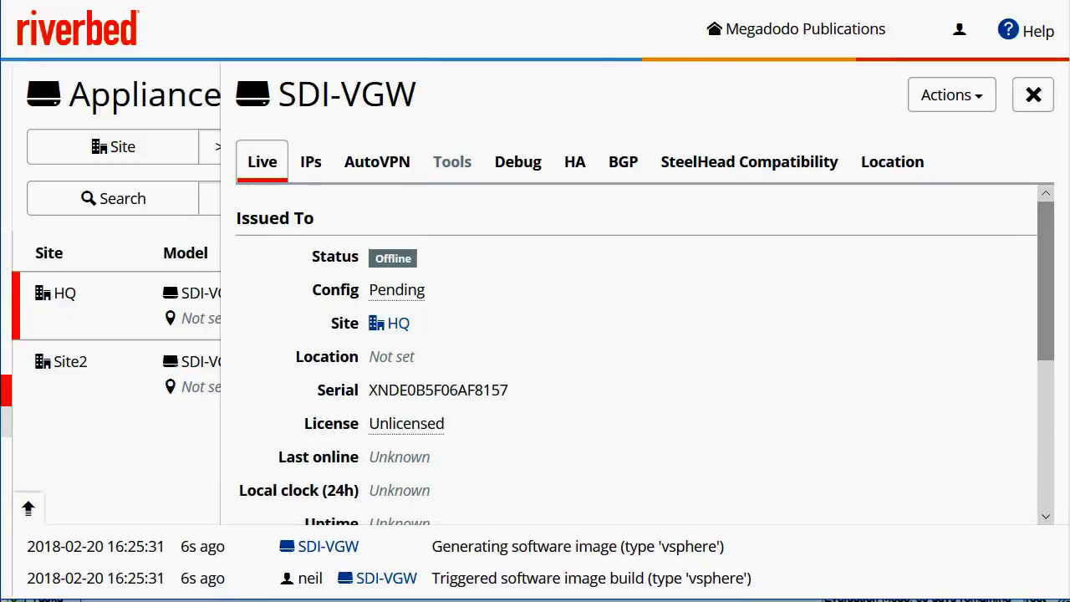
click(1049, 478)
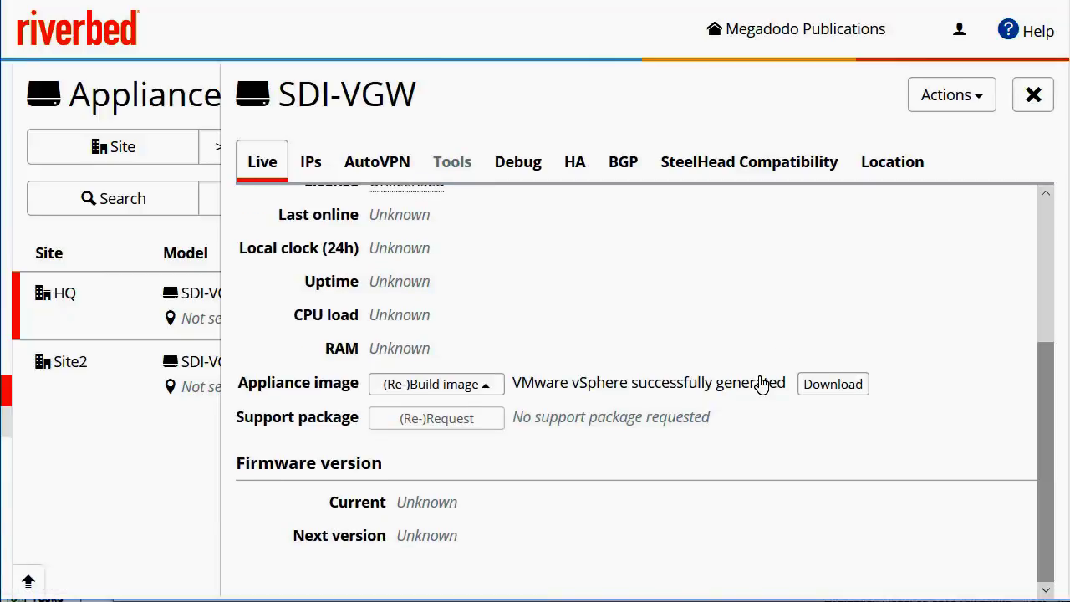
click(853, 392)
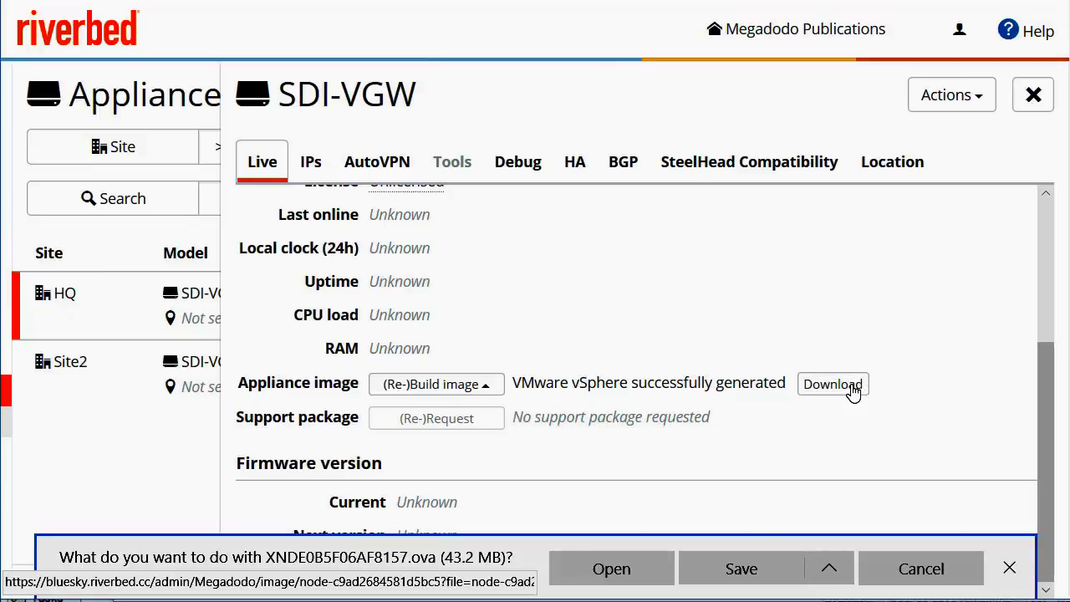
click(743, 568)
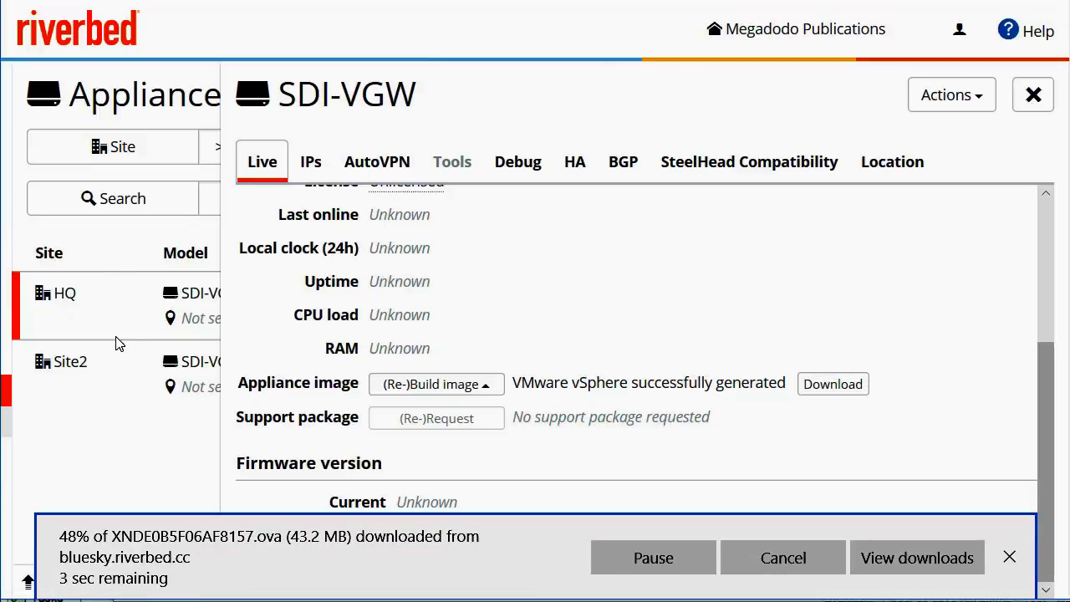
Download the VMware vSphere image generated for the Site2 gateway and save the OVA file.
click(97, 365)
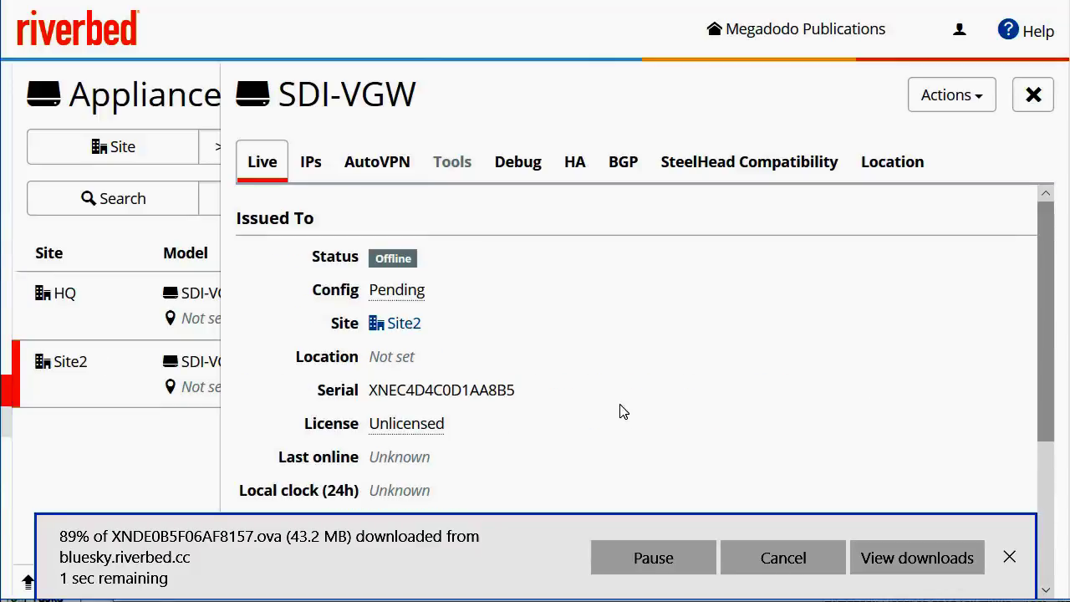
click(1055, 503)
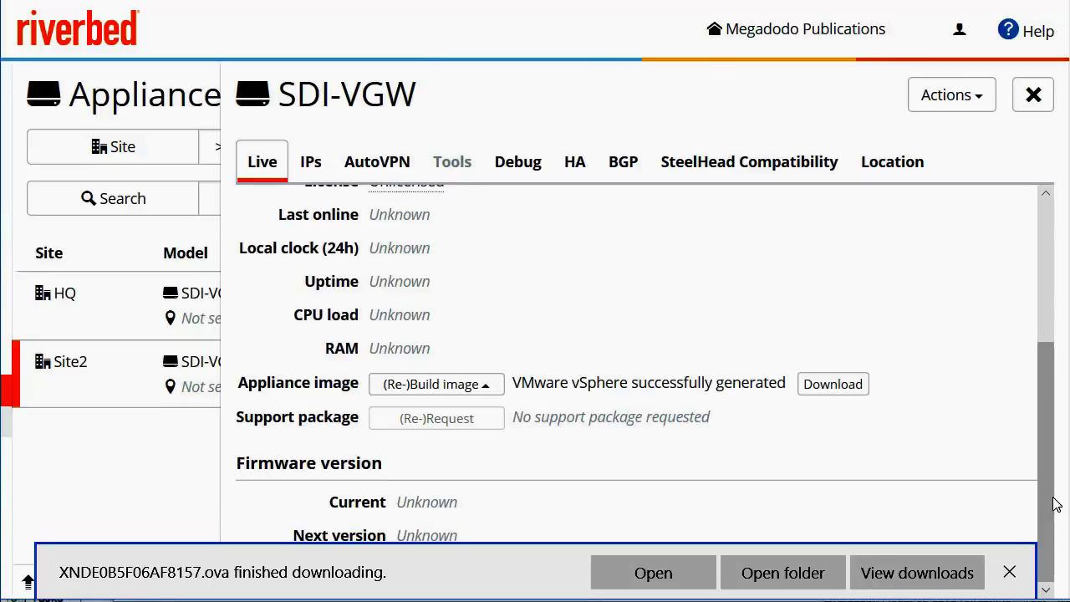
click(843, 387)
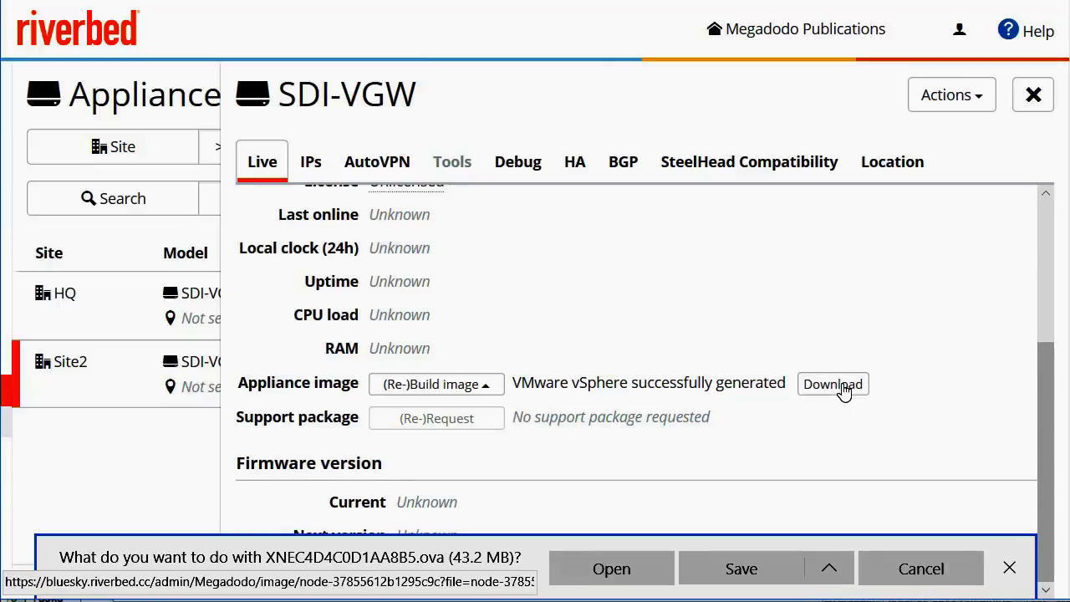
click(742, 579)
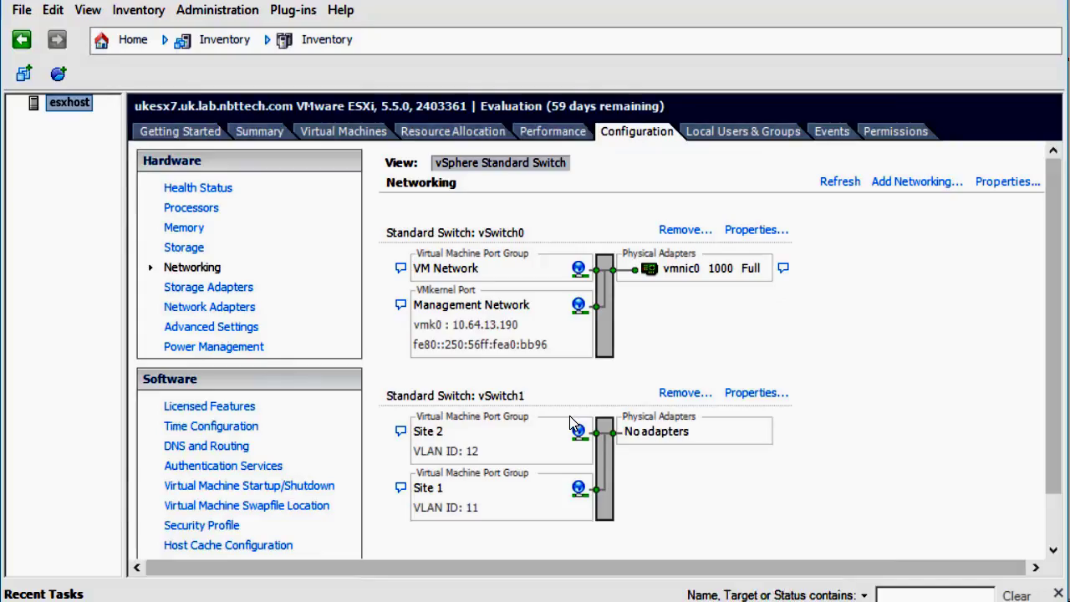
In the vSphere Client, start deploying an OVF template from the downloaded XNDE0B5F06AF8157.ova and accept the template details.
click(22, 12)
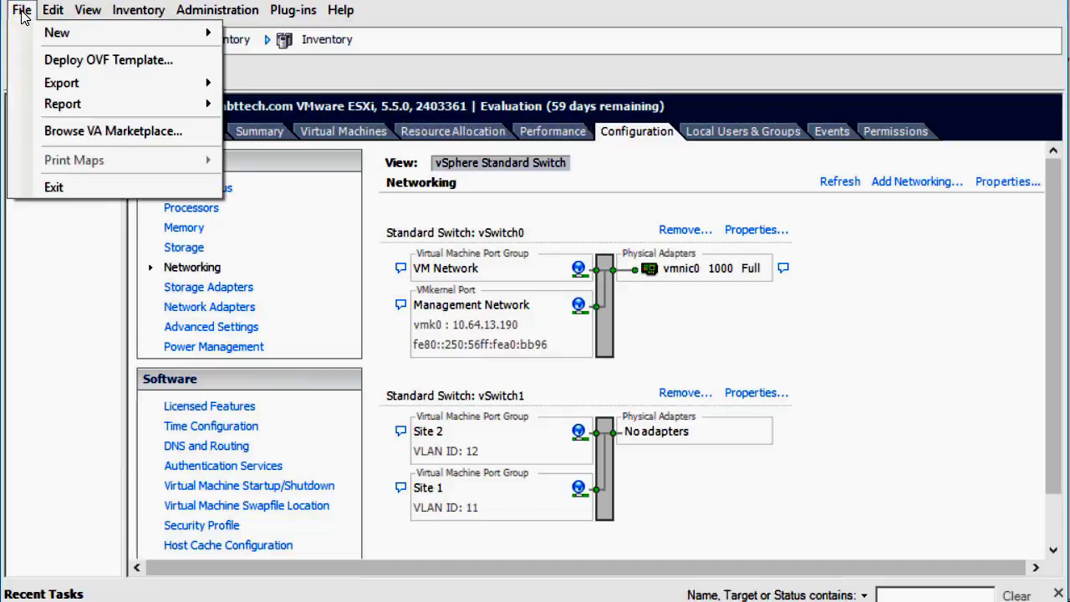
click(91, 67)
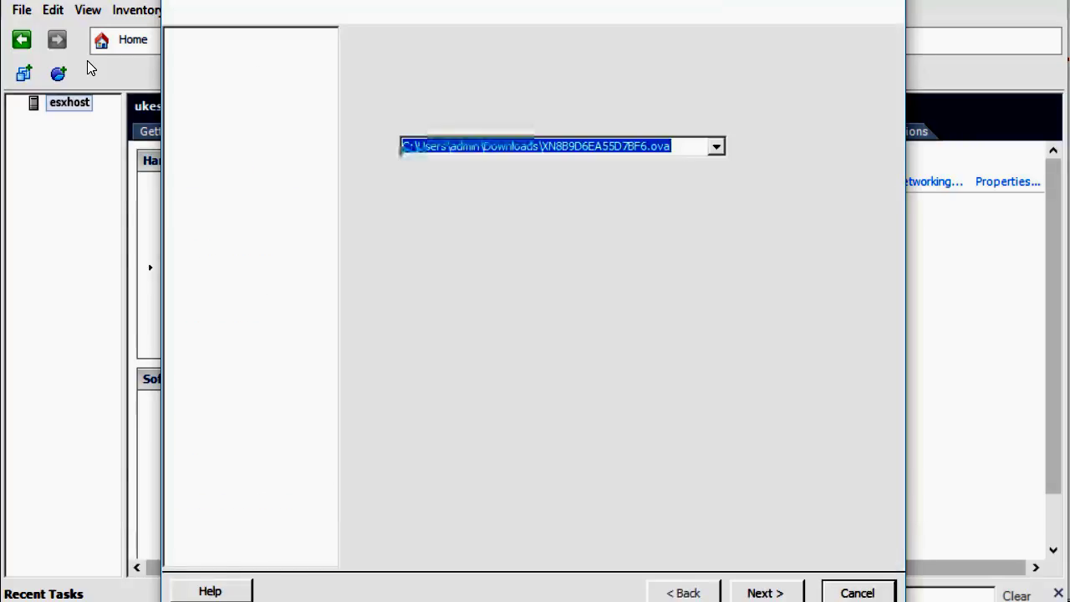
click(759, 149)
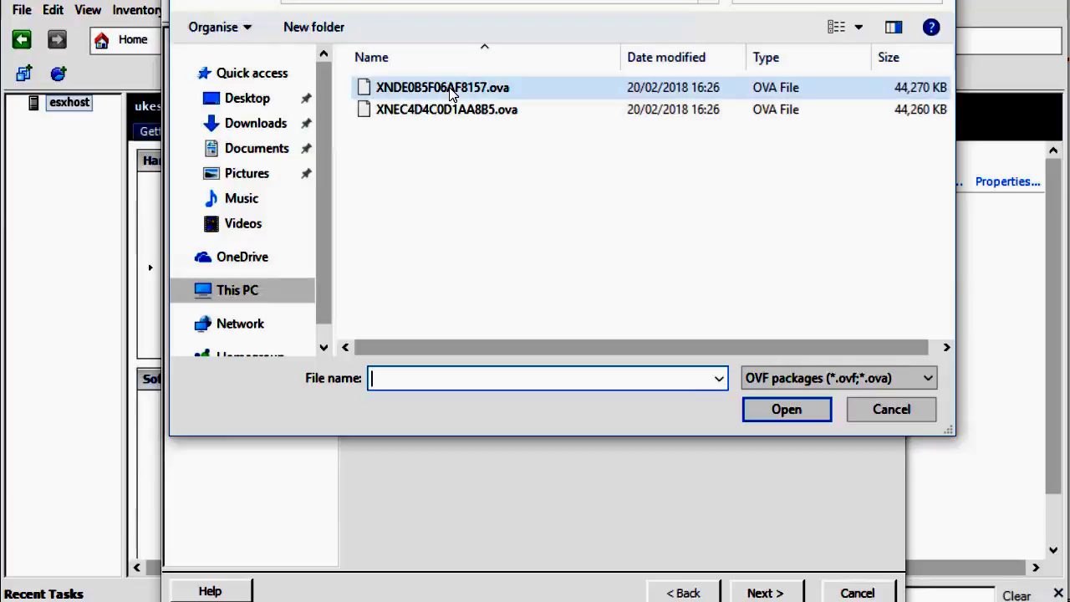
click(507, 97)
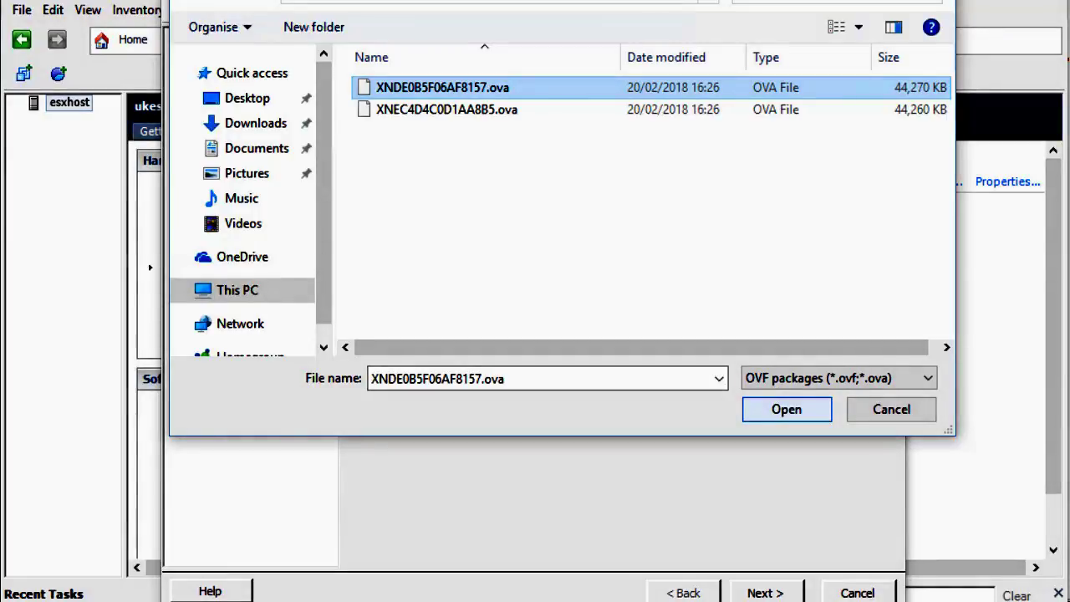
key(Return)
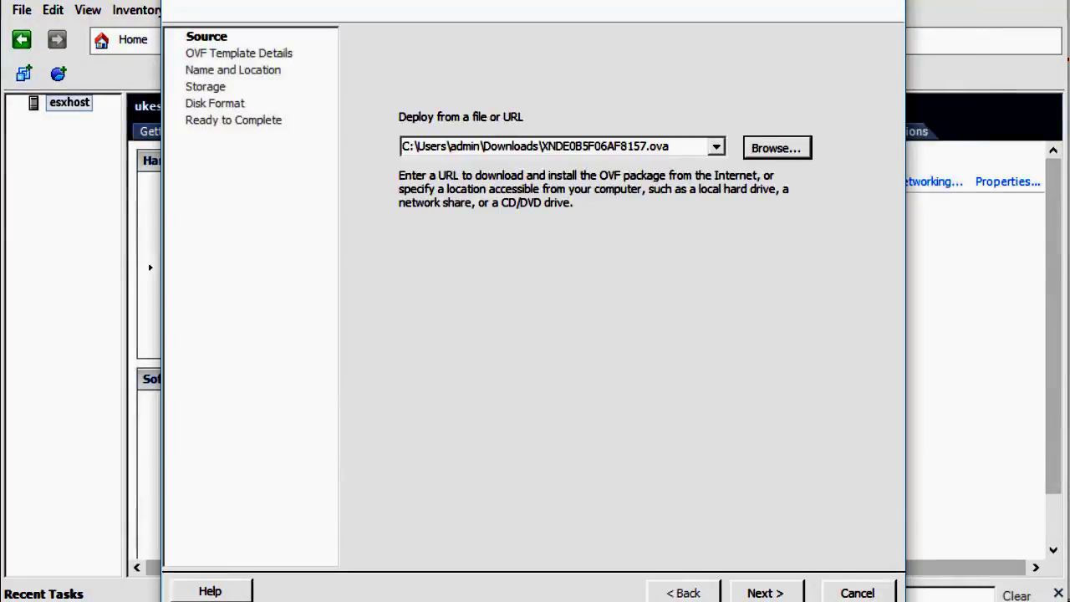
click(770, 592)
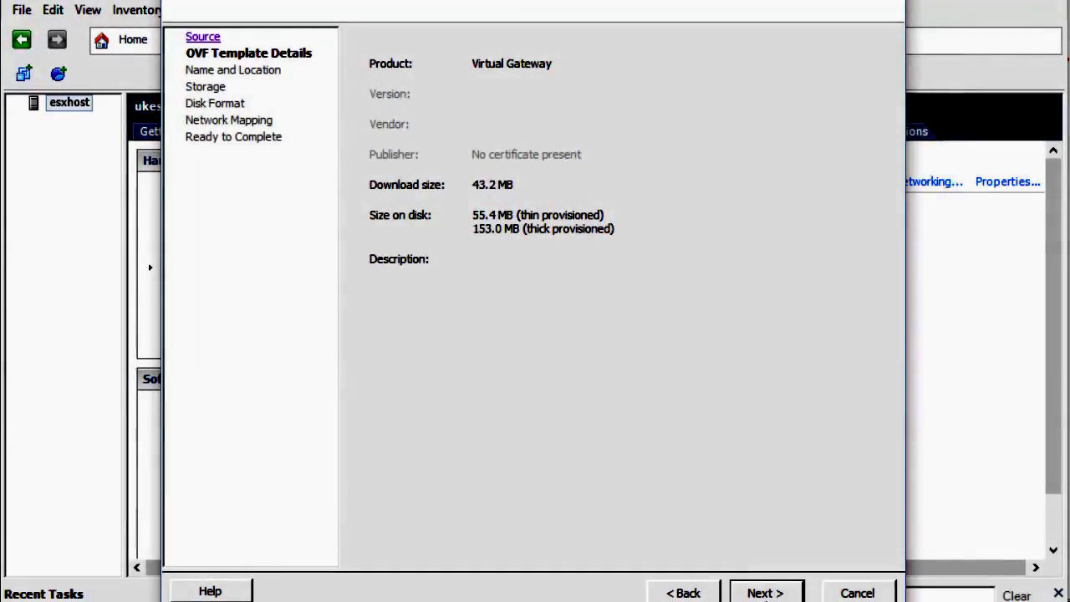
click(765, 593)
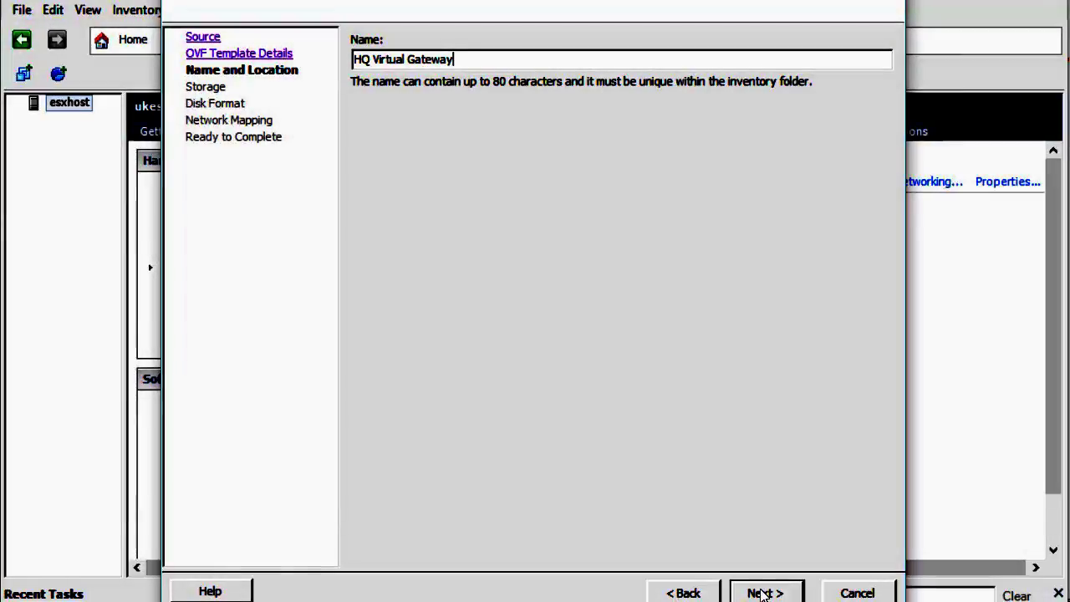
Name the deployment HQ Virtual Gateway, store it on the demo datastore and accept the Thick Provision Lazy Zeroed disk format.
click(762, 593)
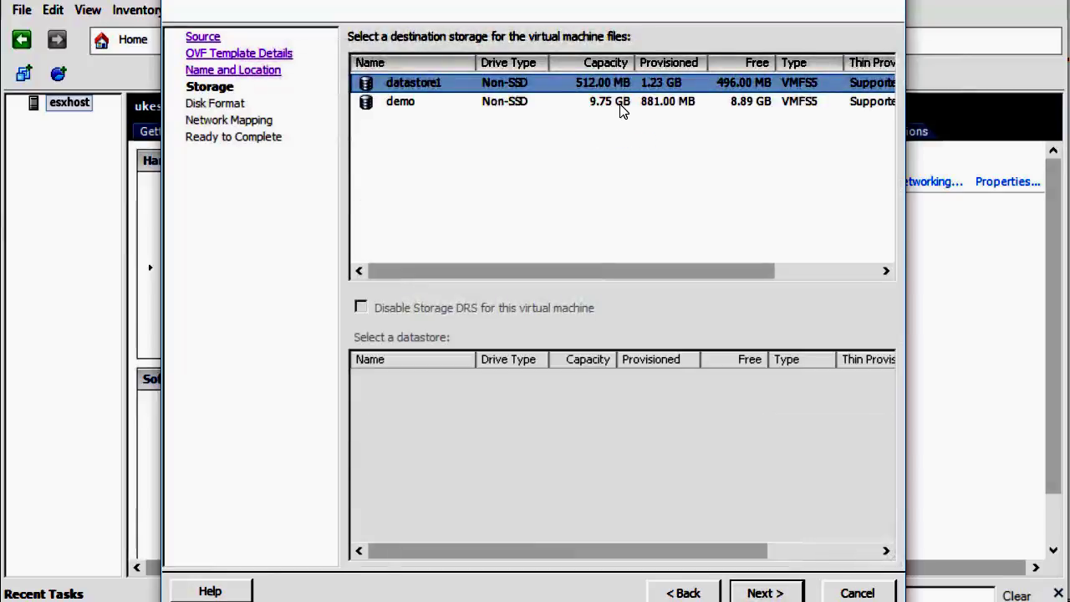
click(623, 105)
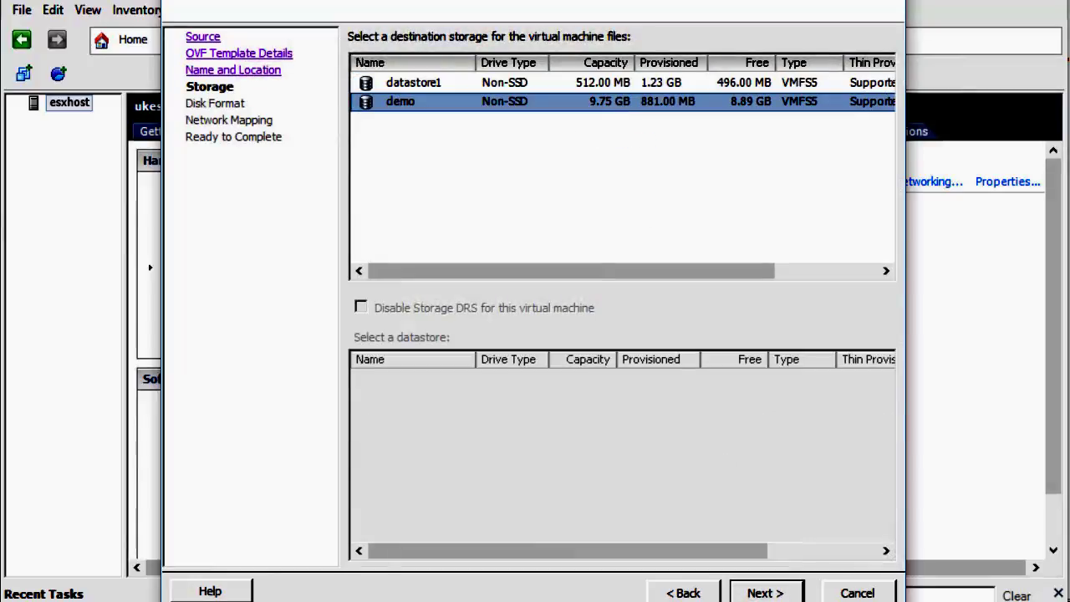
click(765, 593)
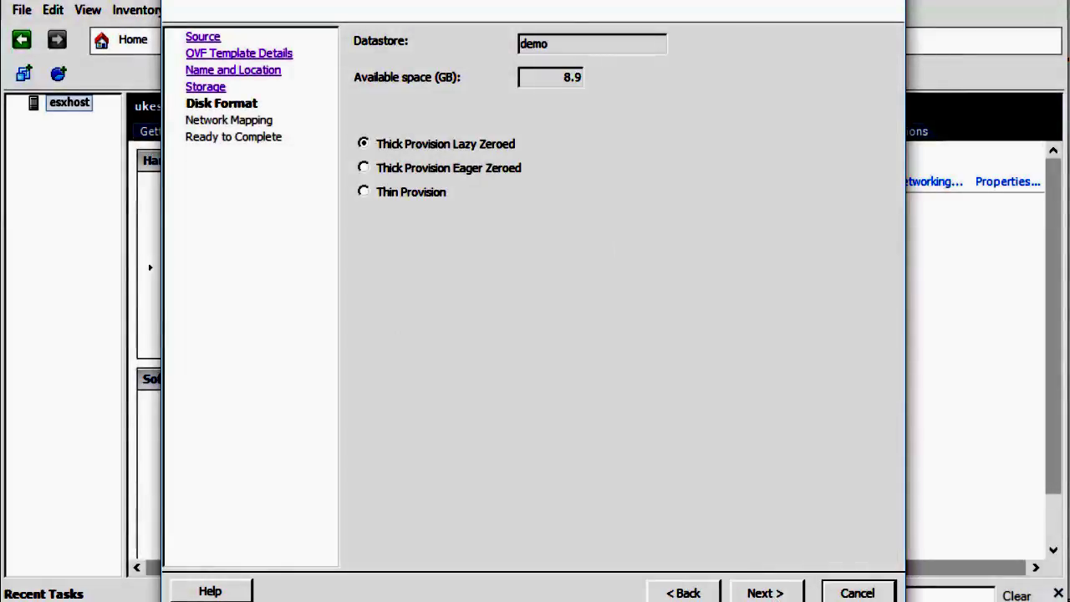
click(776, 593)
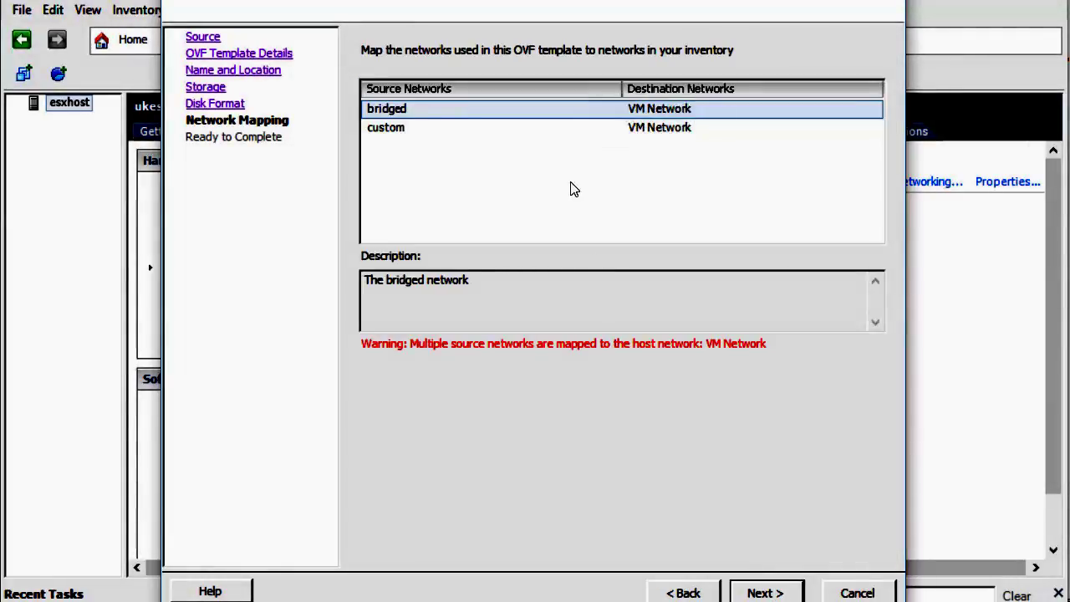
Map the bridged source network to VM Network and the custom source network to Site 1, and accept the mapping.
click(671, 116)
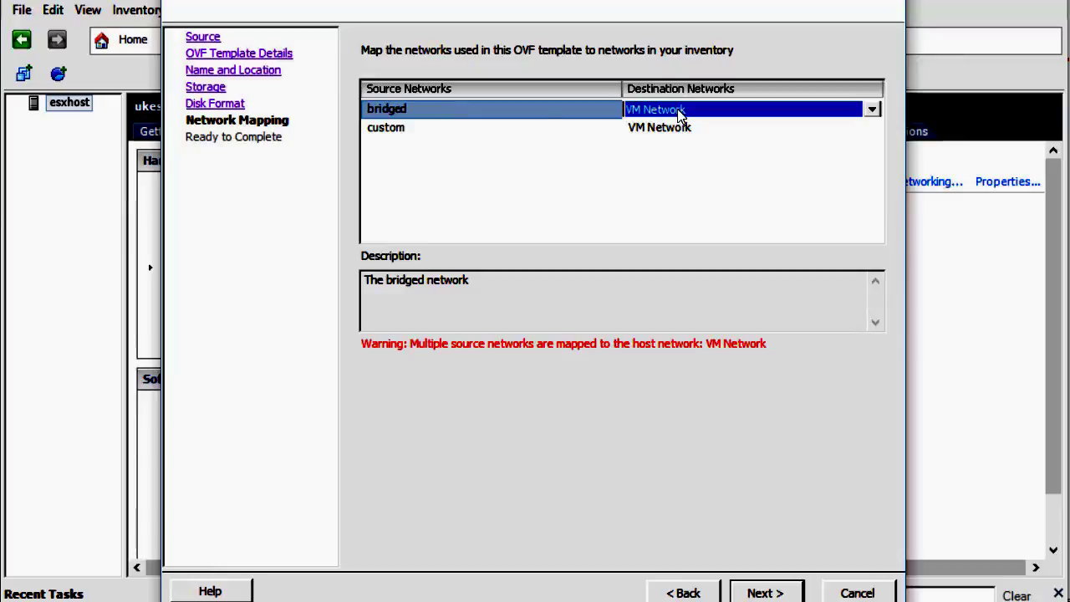
click(872, 110)
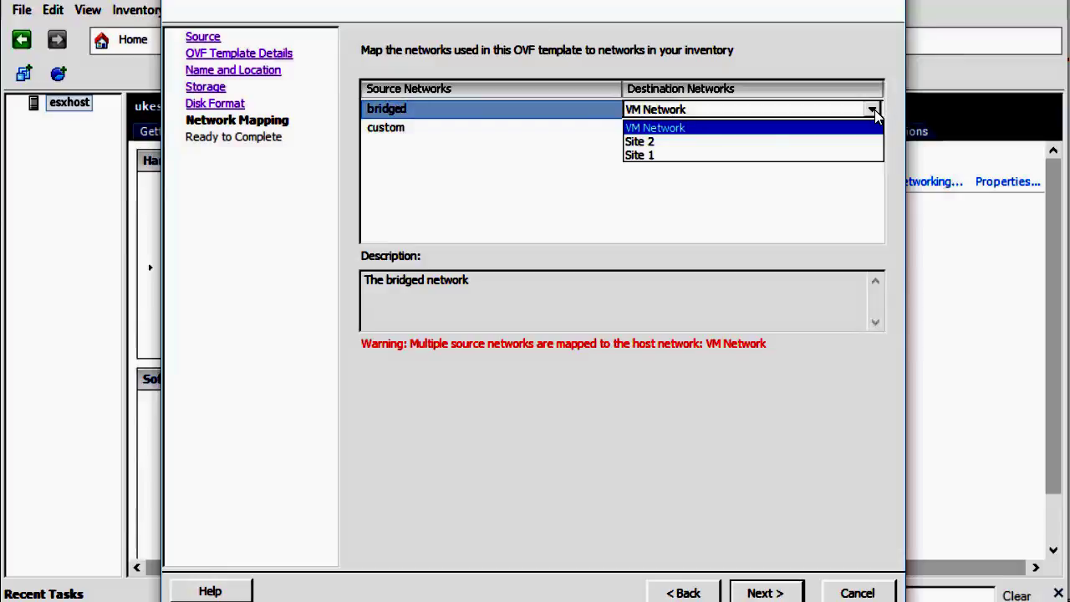
click(748, 131)
click(694, 132)
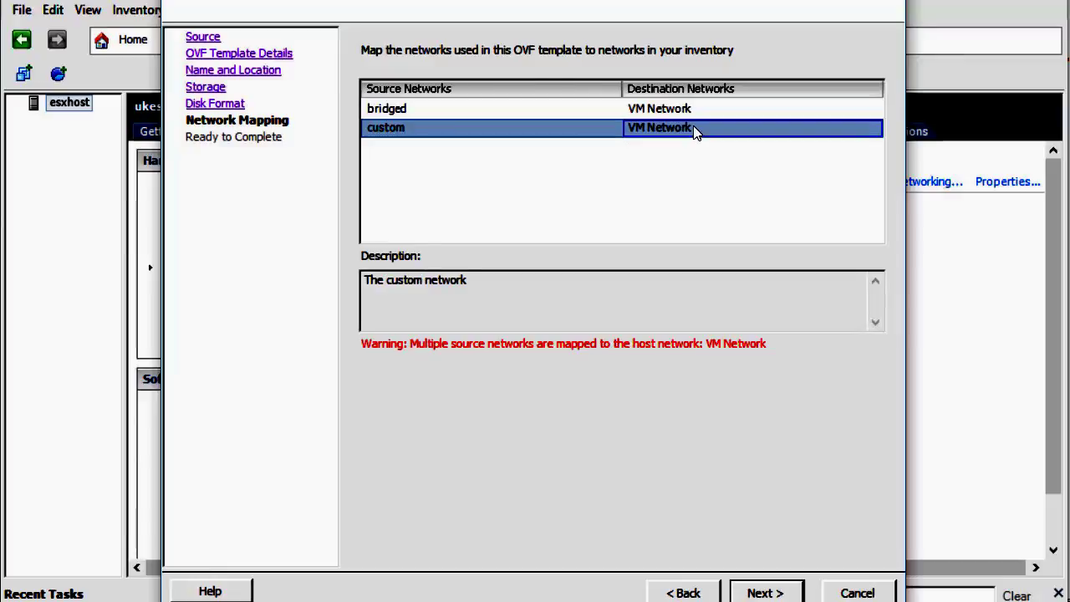
click(878, 131)
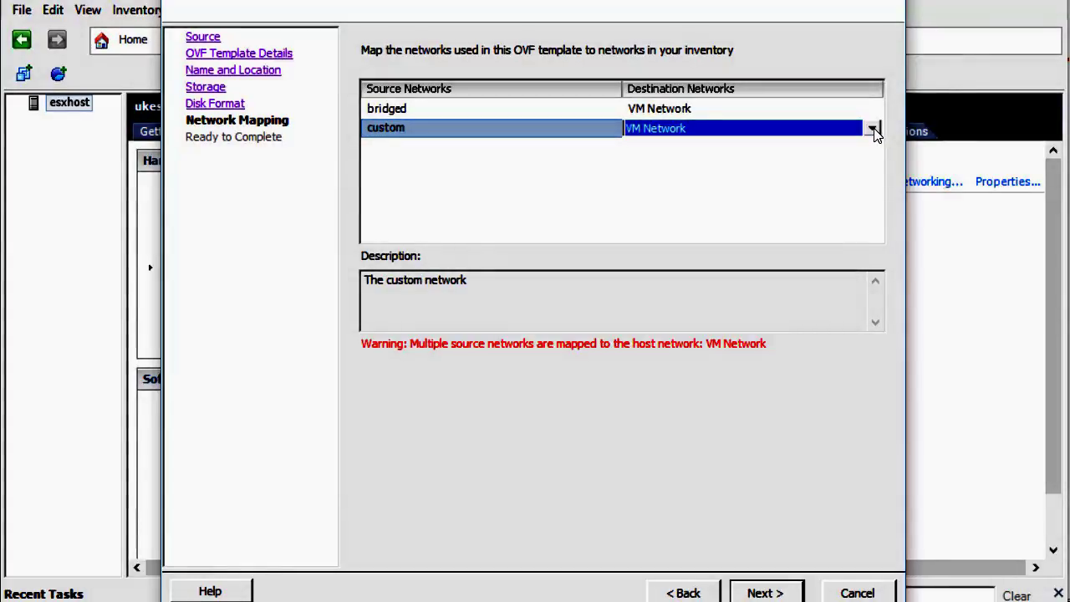
click(874, 130)
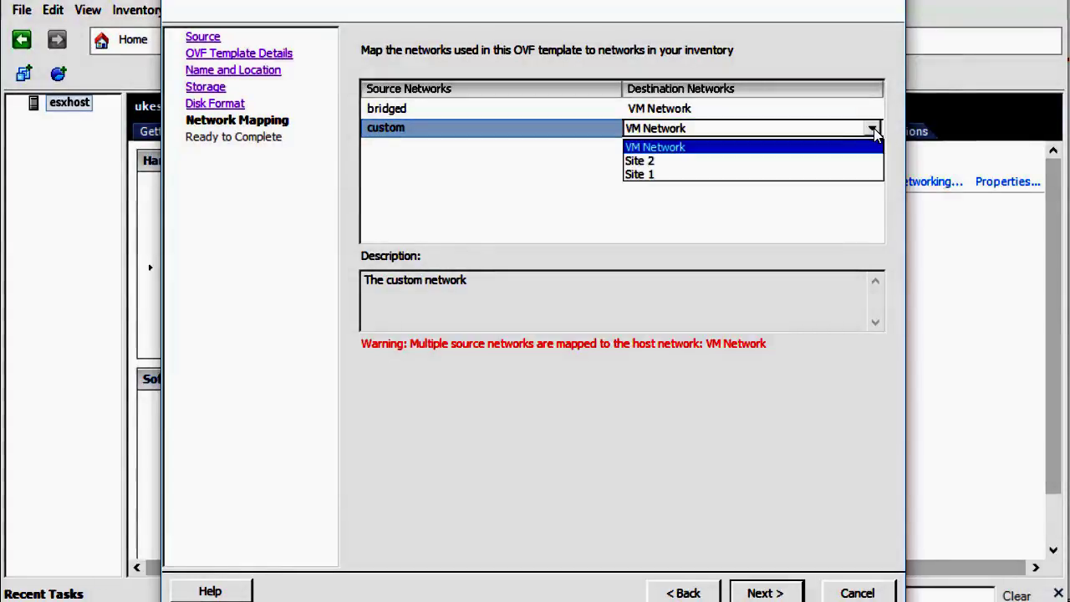
click(717, 174)
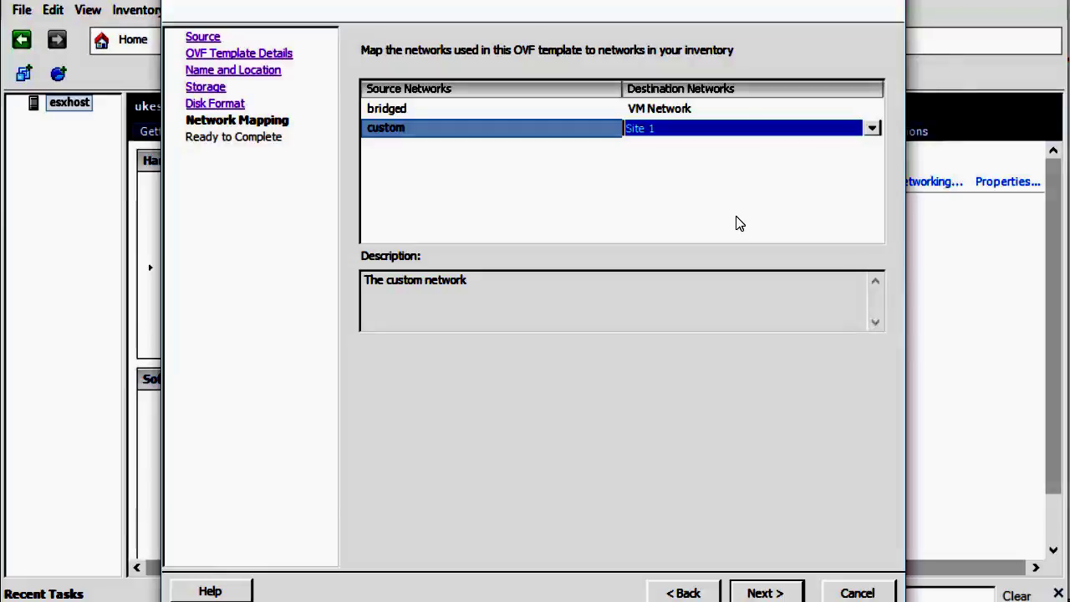
click(762, 593)
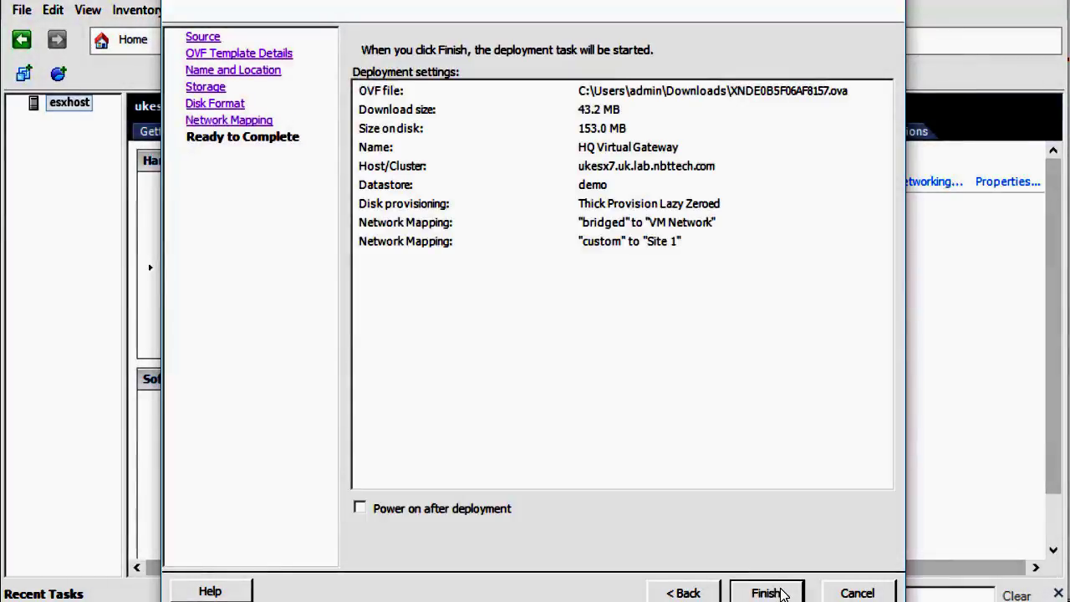
Deploy the HQ Virtual Gateway with power on after deployment enabled, and select the deployed machine in the inventory.
click(360, 509)
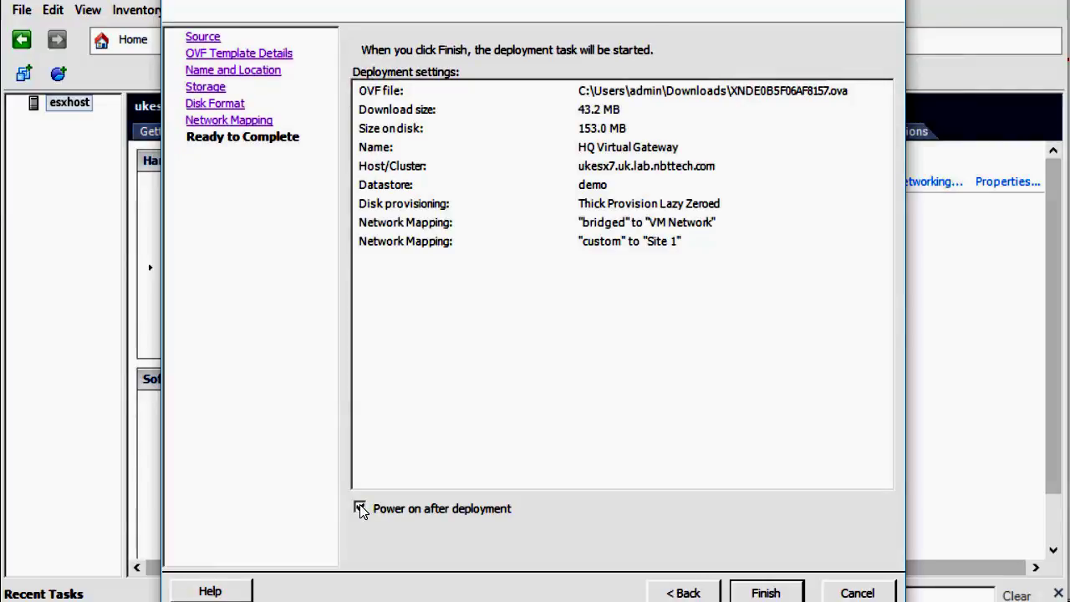
click(776, 588)
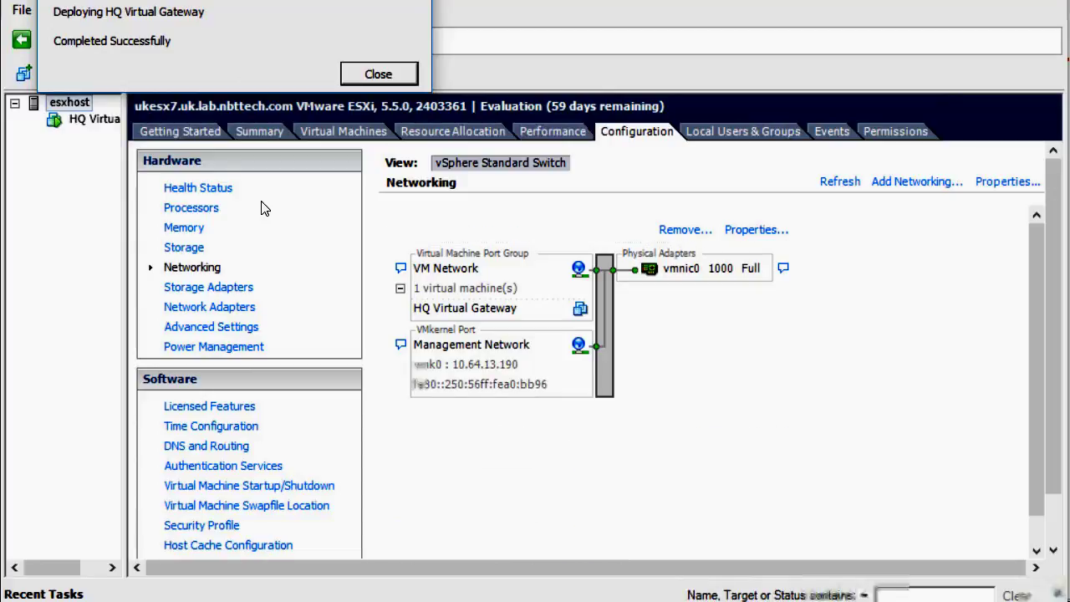
click(94, 121)
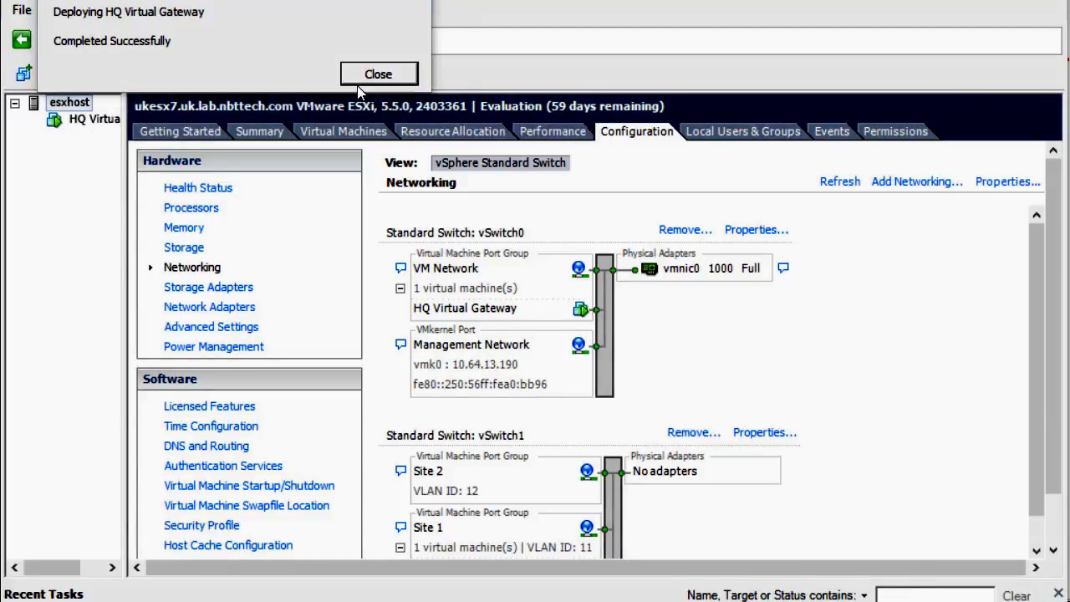
click(379, 75)
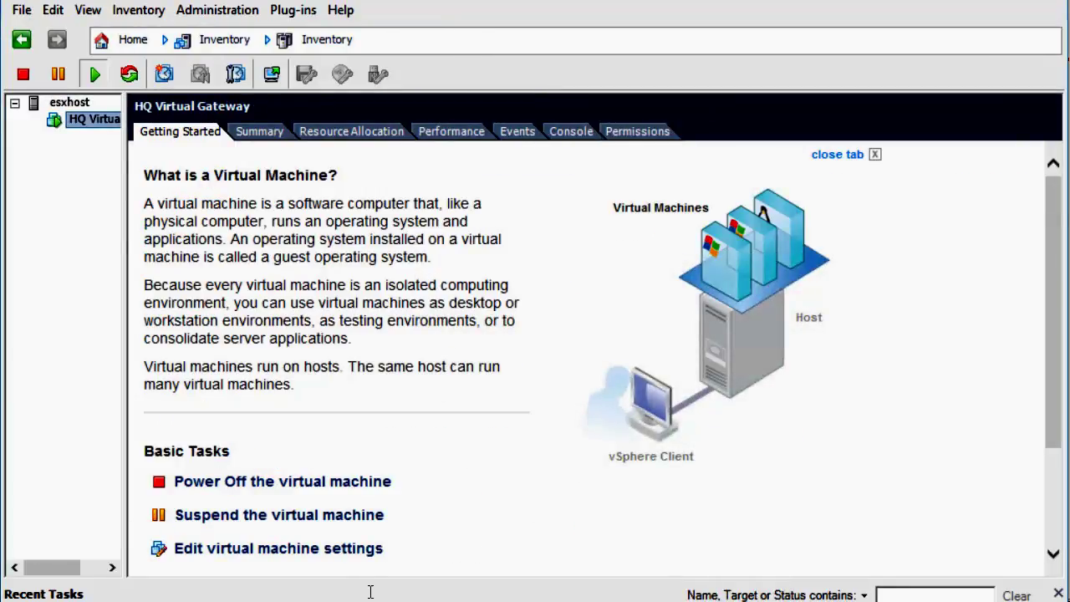
Switch to SteelConnect Manager, dismiss the download notices and view the status of both gateways in the Appliances Overview.
mouse_move(327, 601)
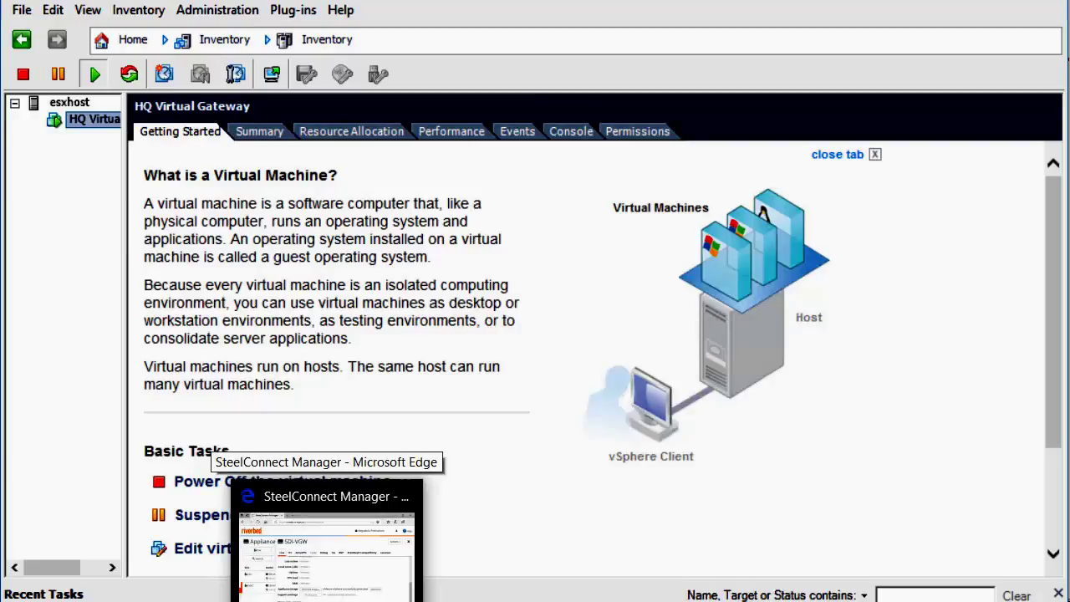
click(327, 543)
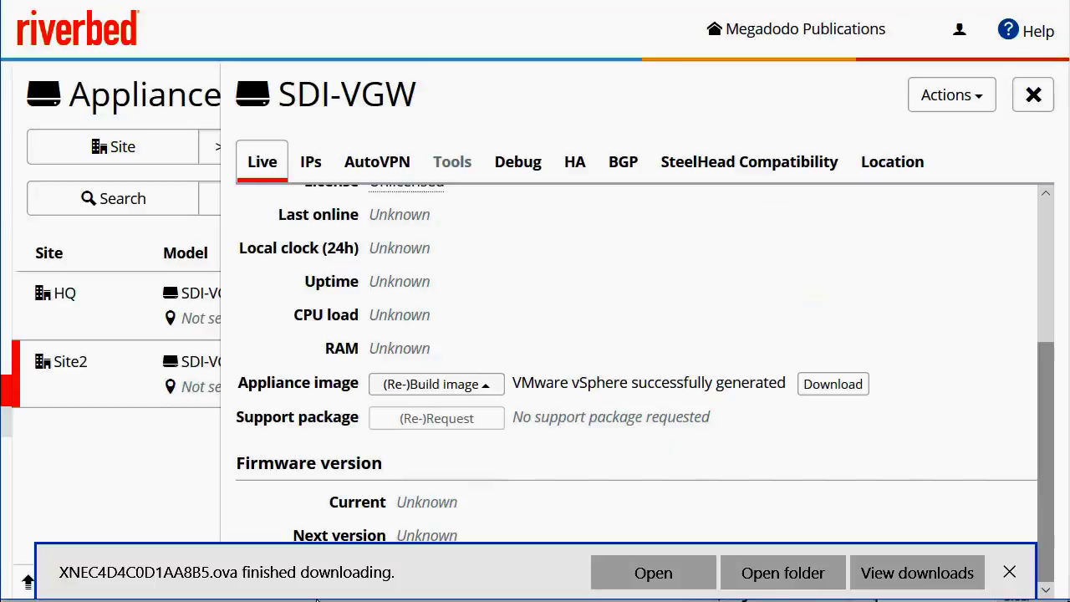
click(1011, 573)
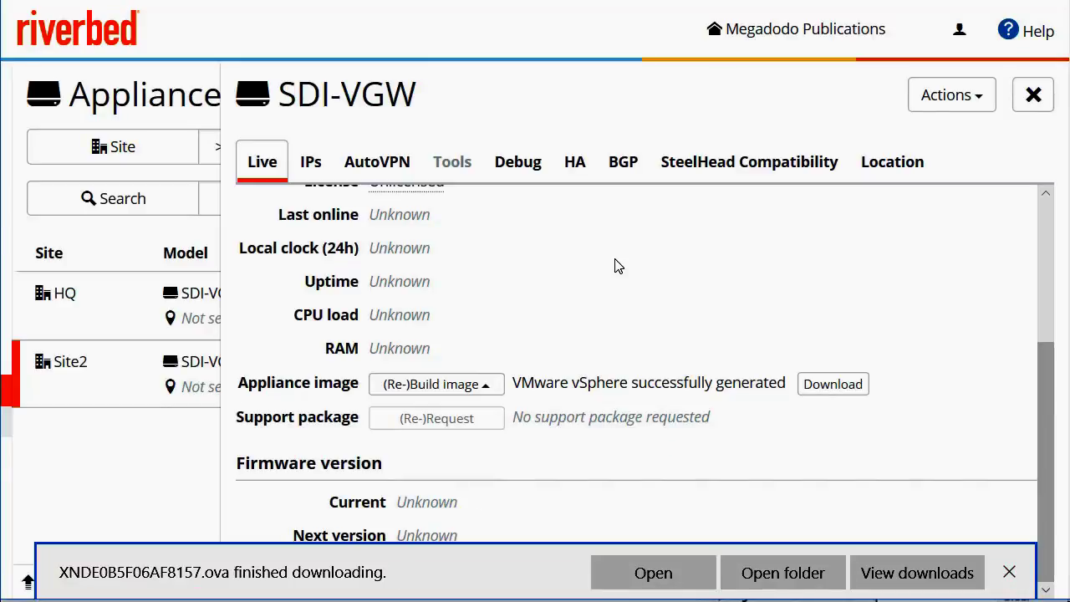
mouse_move(12, 120)
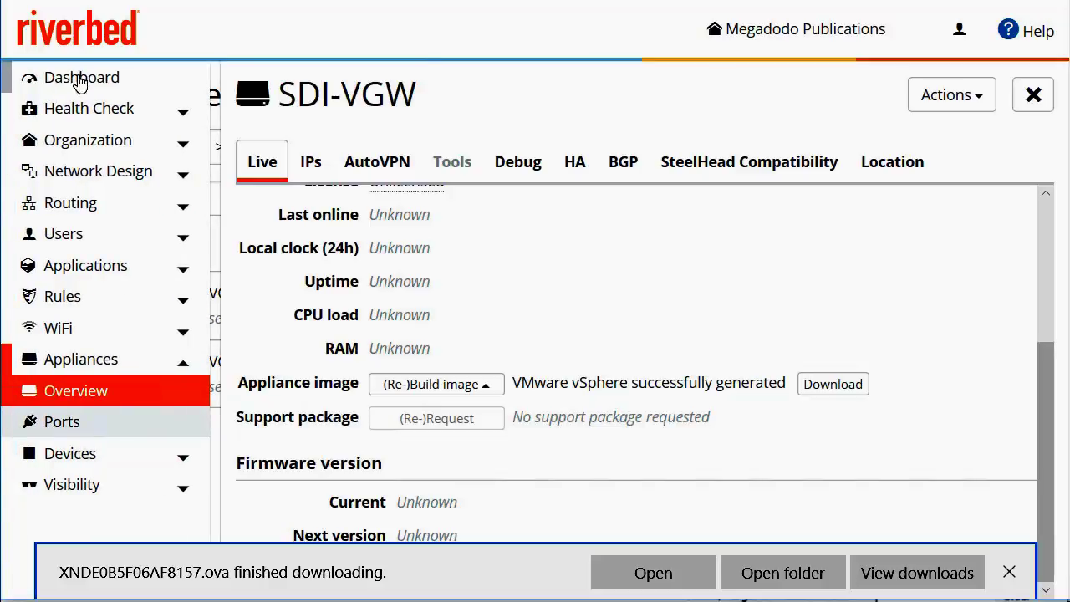
click(84, 403)
click(767, 558)
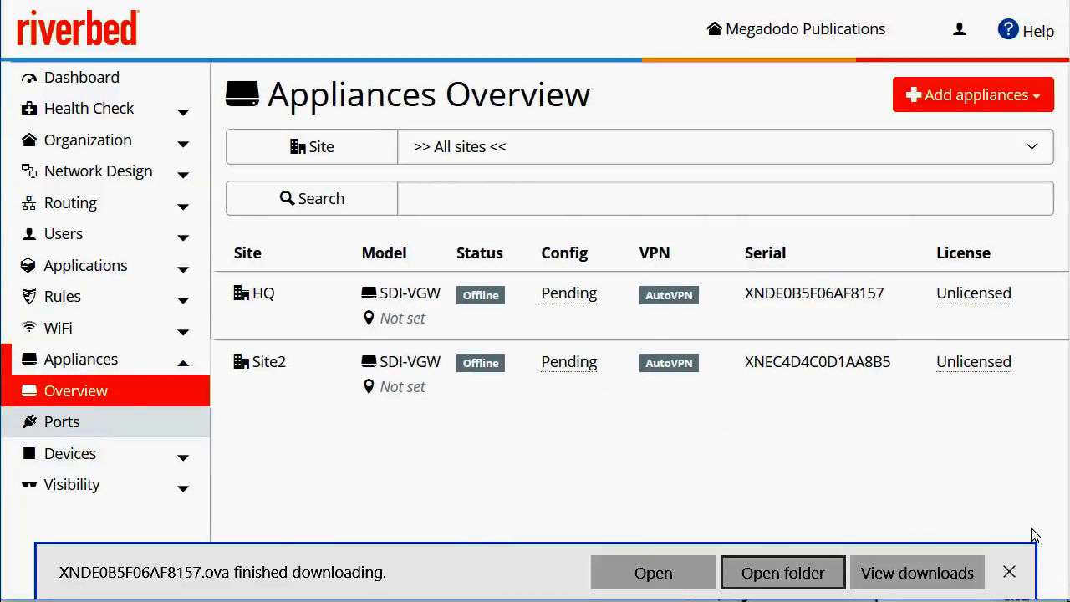
click(1010, 573)
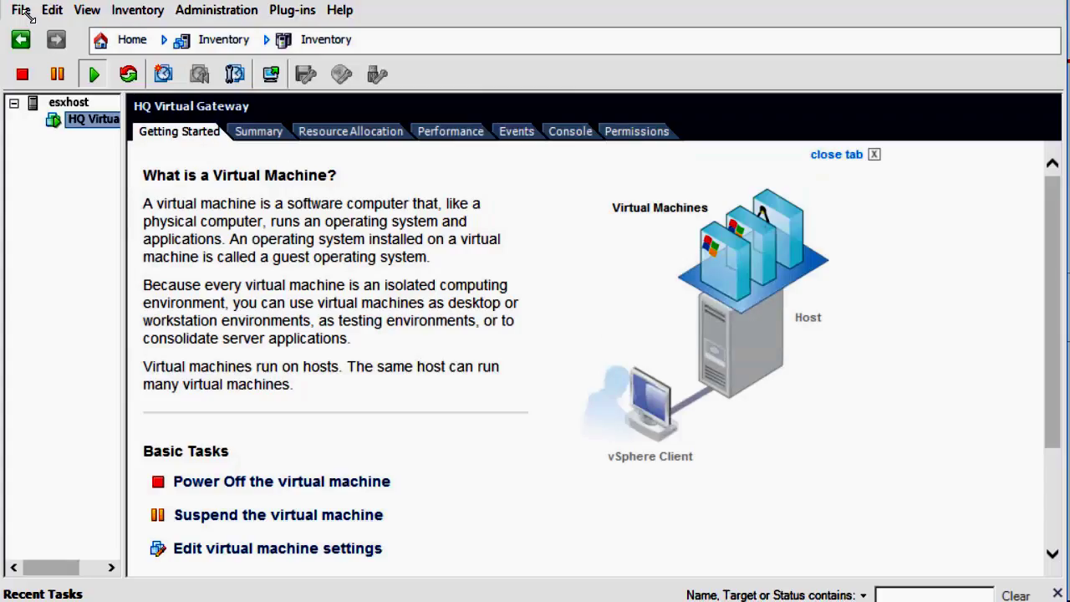
In the vSphere Client, start deploying an OVF template from the downloaded XNEC4D4C0D1AA8B5.ova and accept the template details.
click(21, 10)
click(82, 60)
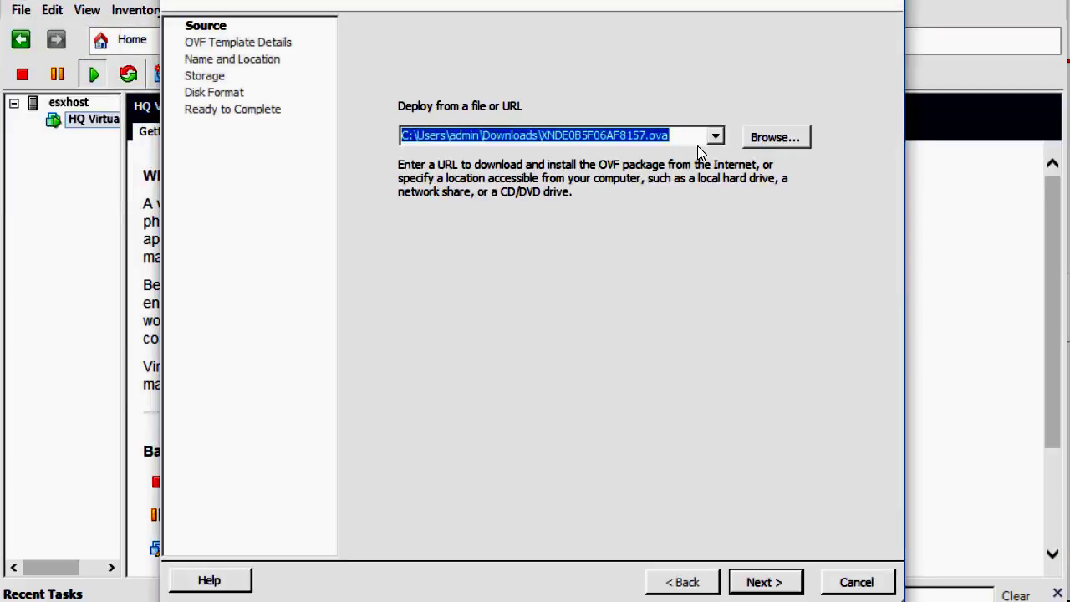
click(791, 137)
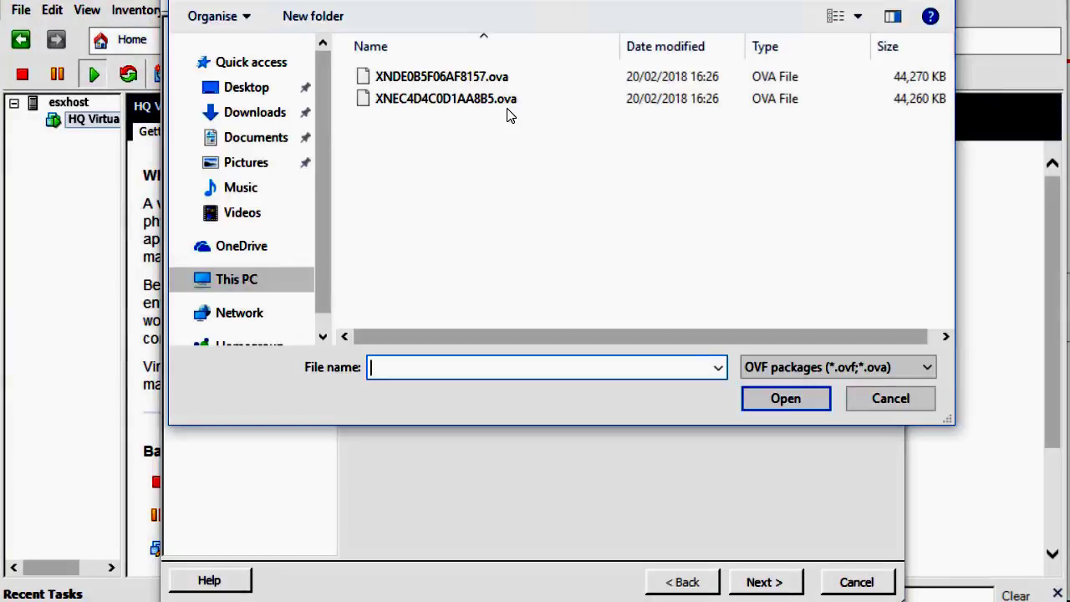
click(483, 108)
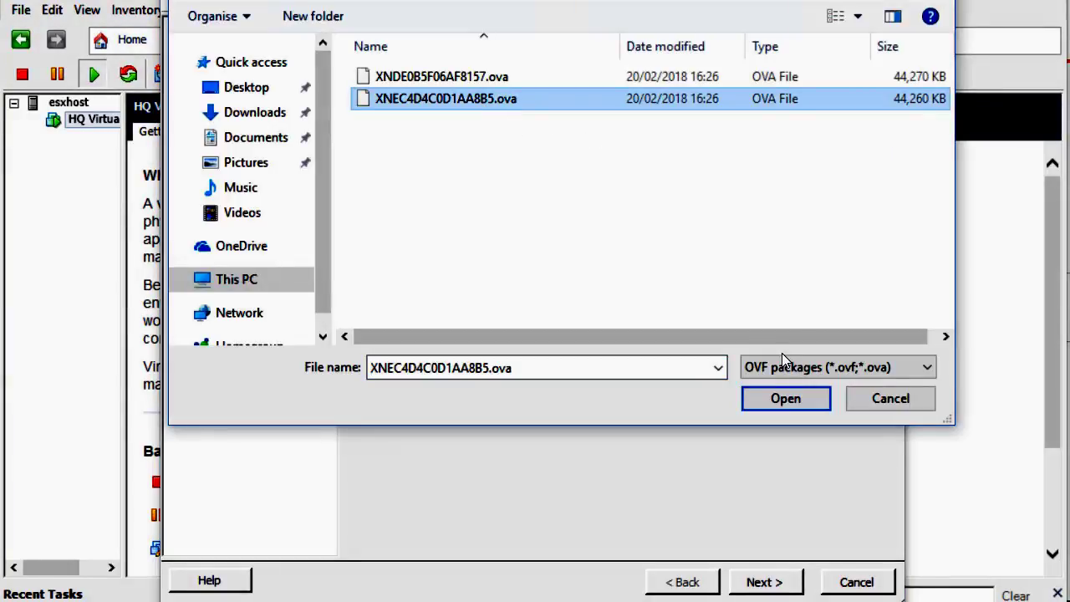
click(792, 403)
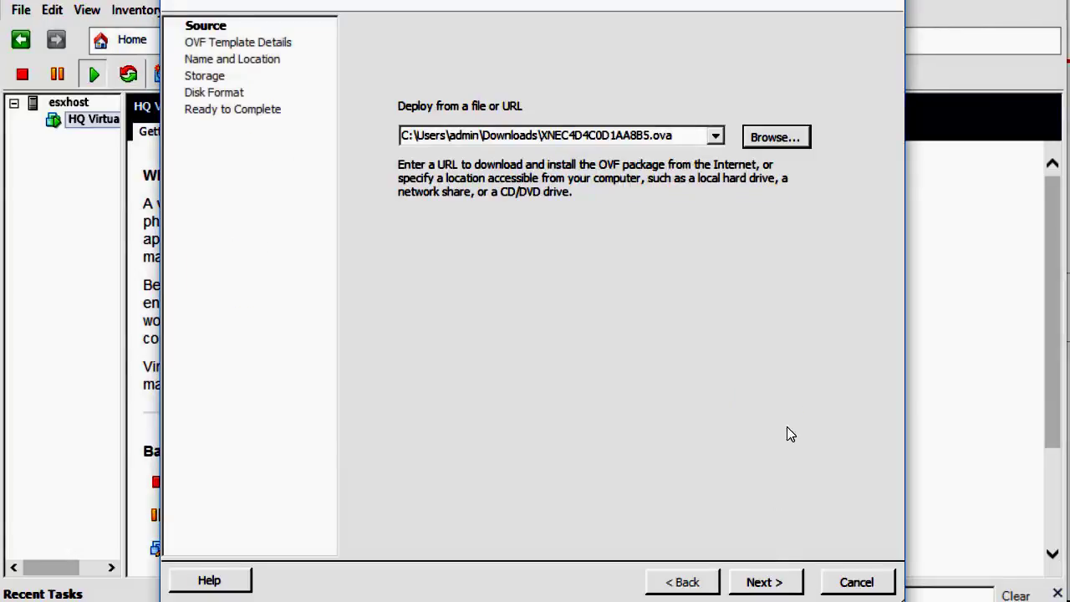
click(764, 583)
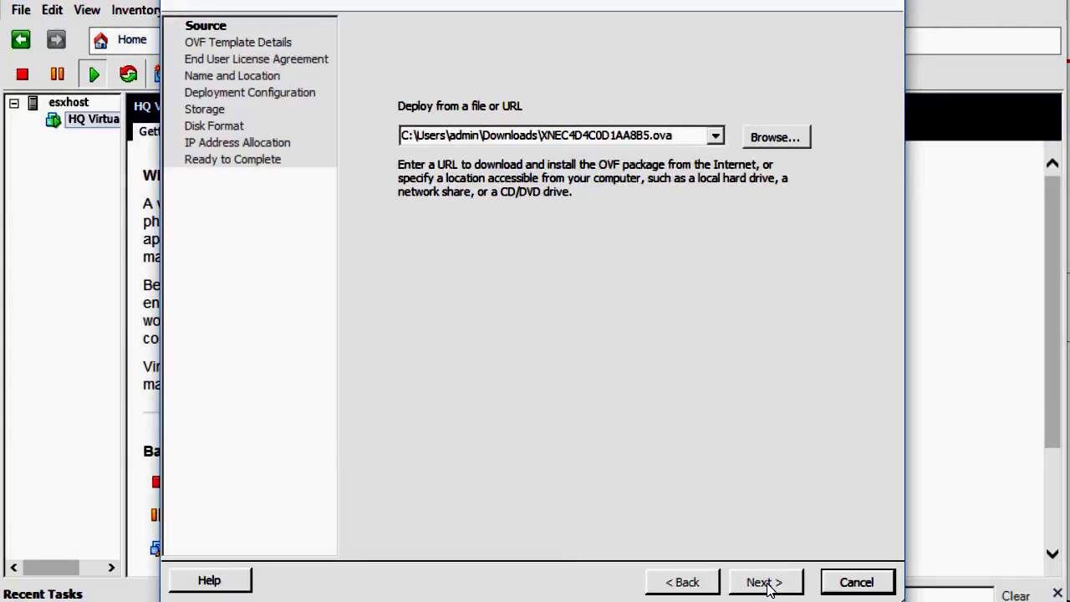
click(767, 585)
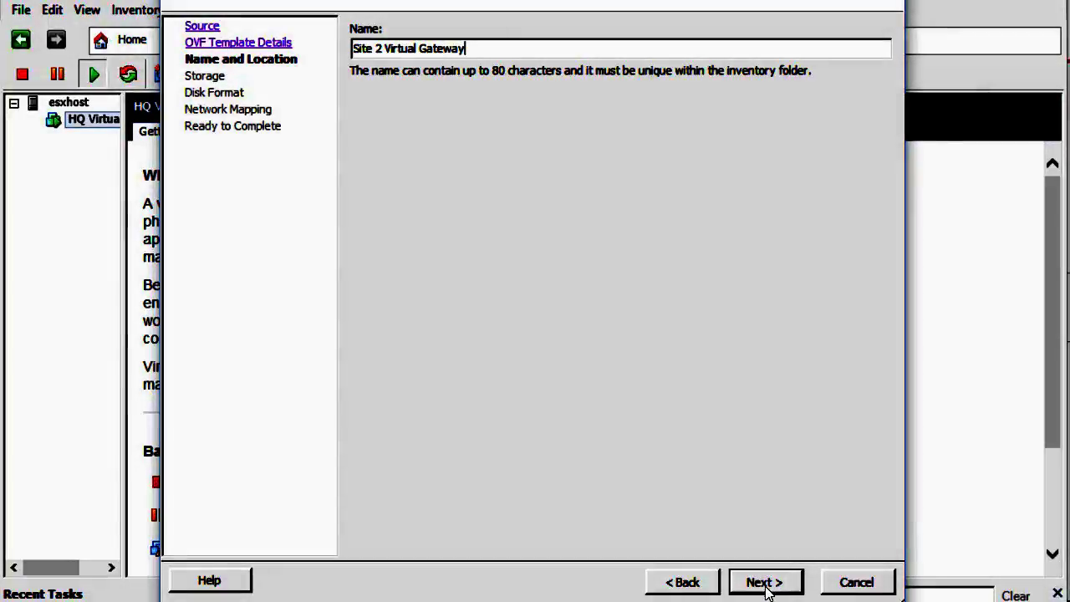
Name the deployment Site 2 Virtual Gateway, store it on the demo datastore and accept the Thick Provision Lazy Zeroed disk format.
click(762, 582)
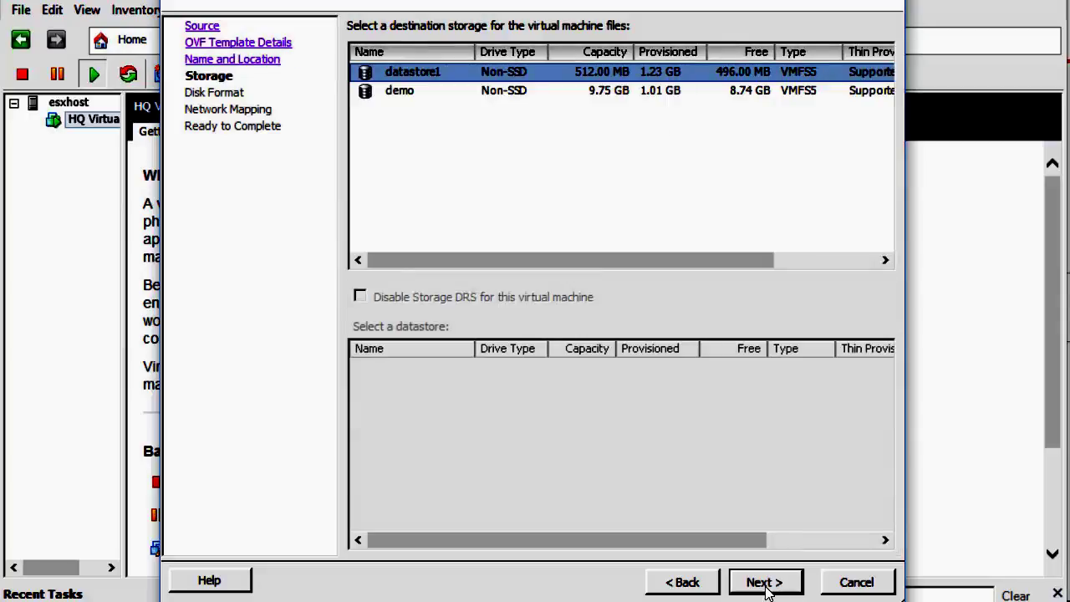
click(520, 99)
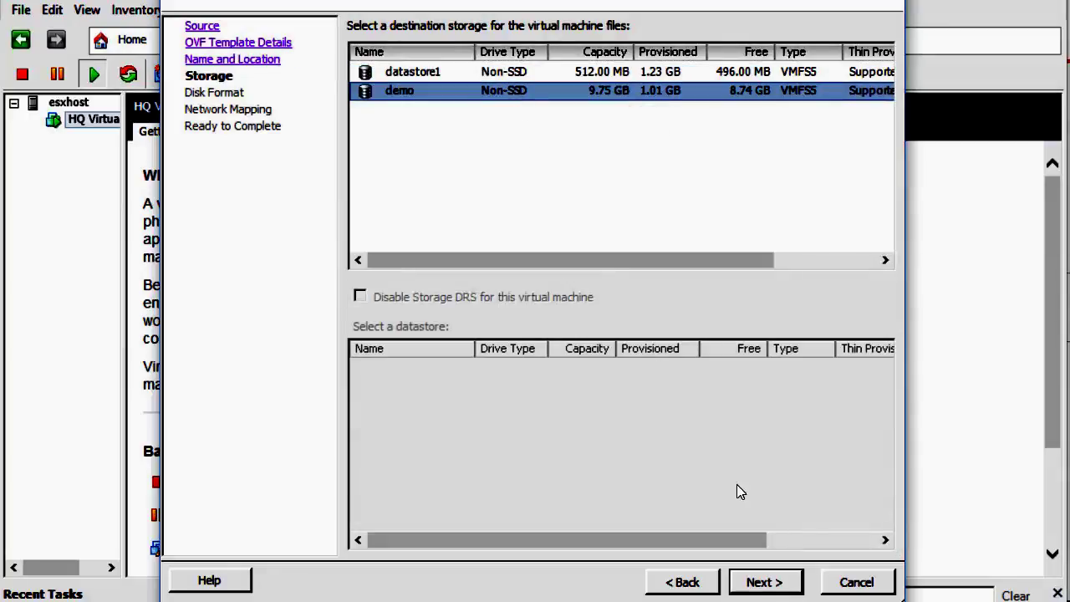
click(761, 586)
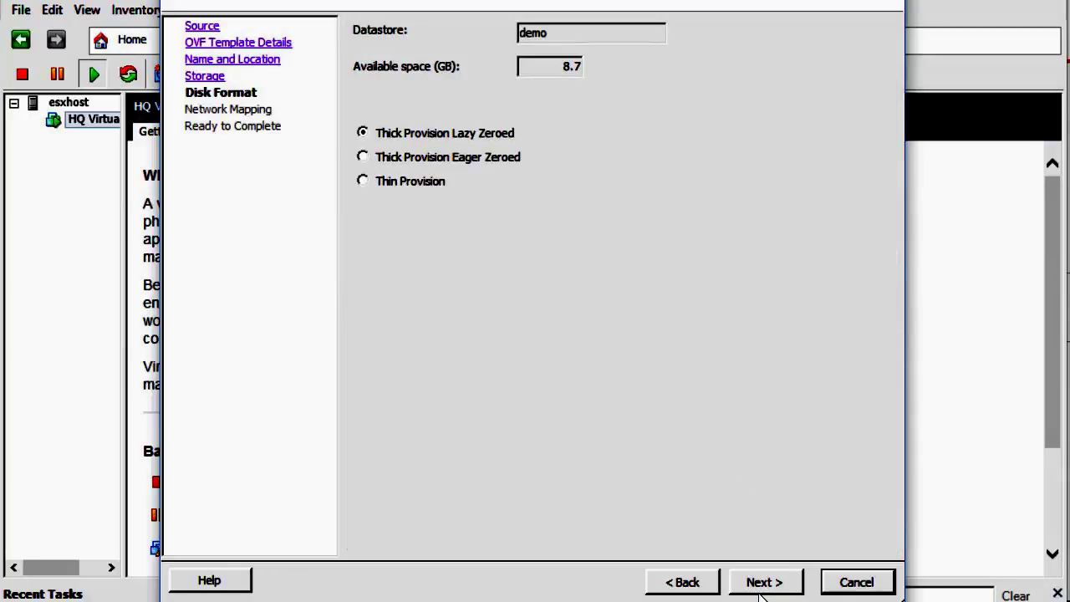
click(776, 584)
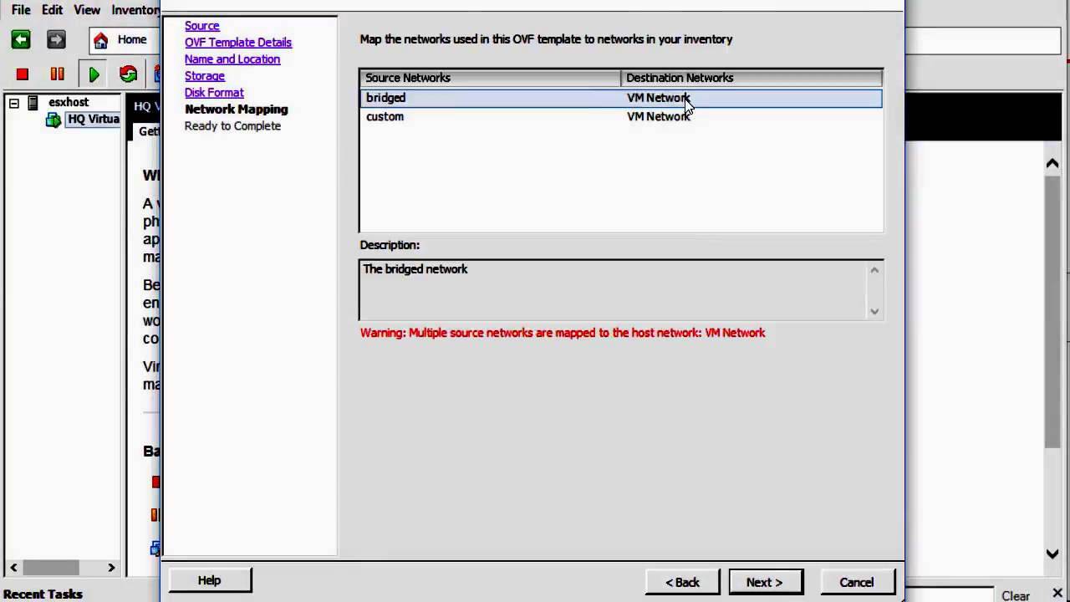
Map the bridged source network to VM Network and the custom source network to Site 2, and accept the network mapping.
click(687, 100)
click(687, 104)
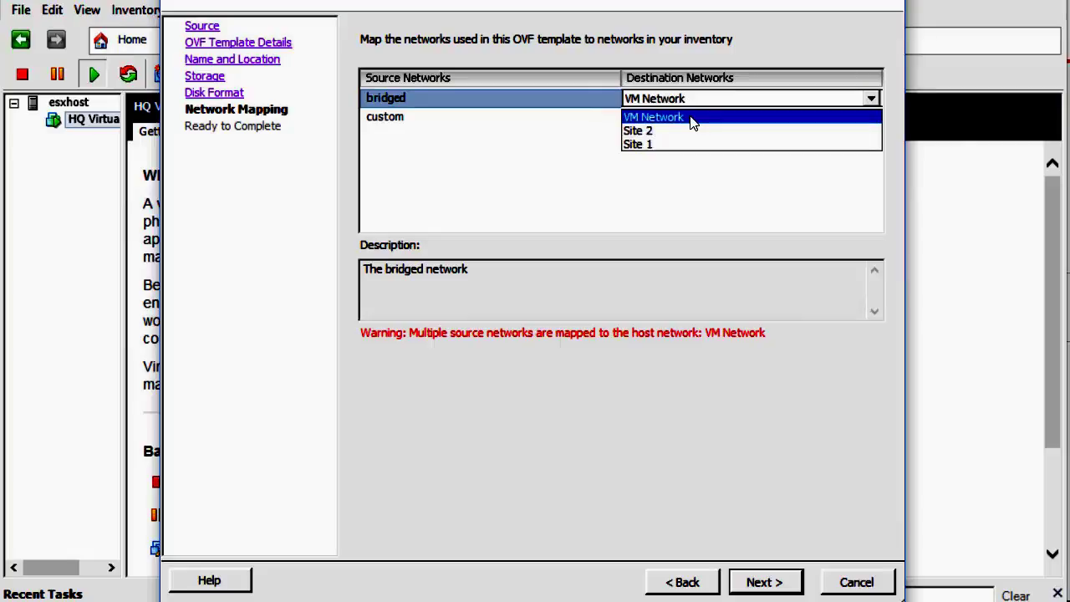
click(693, 119)
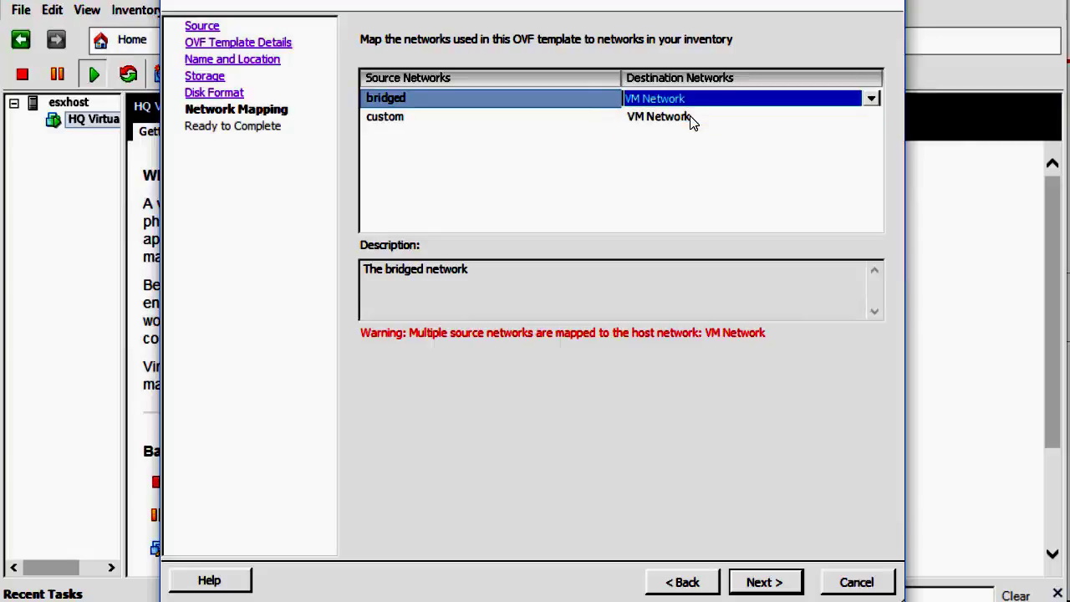
click(676, 118)
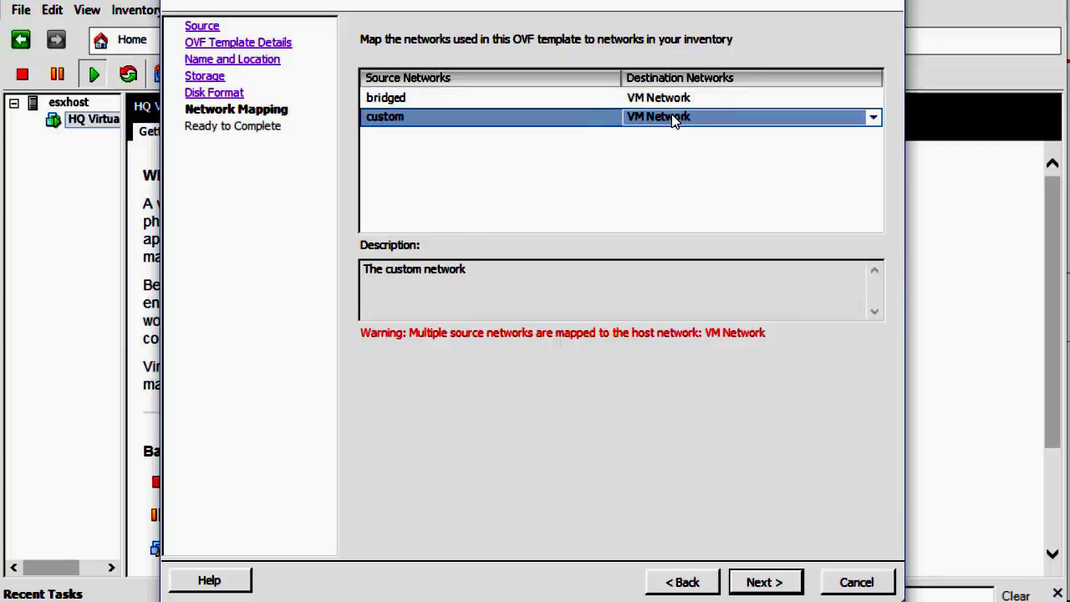
click(676, 119)
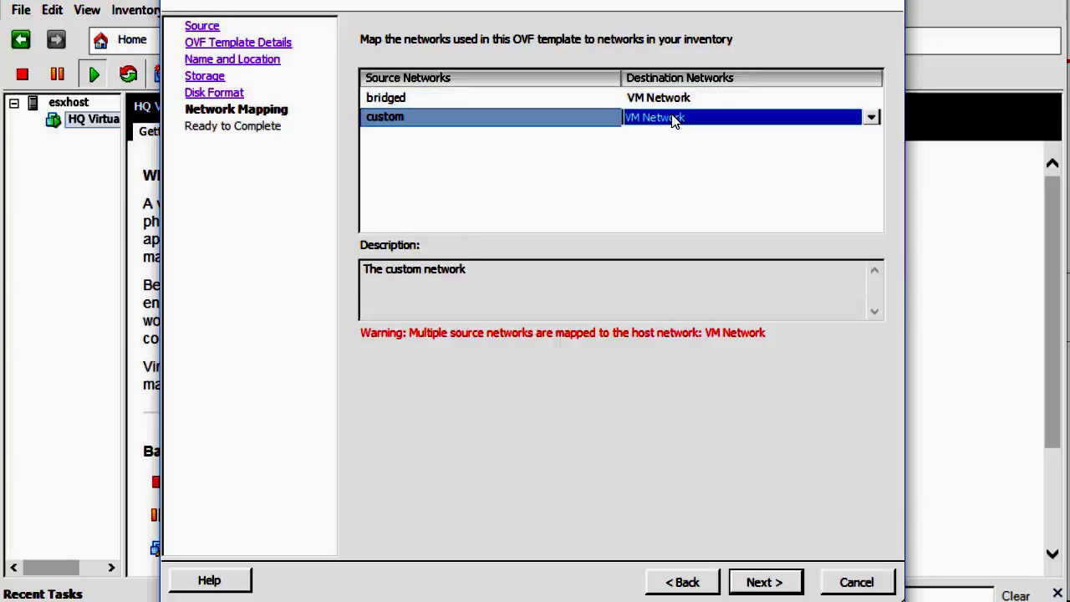
click(675, 119)
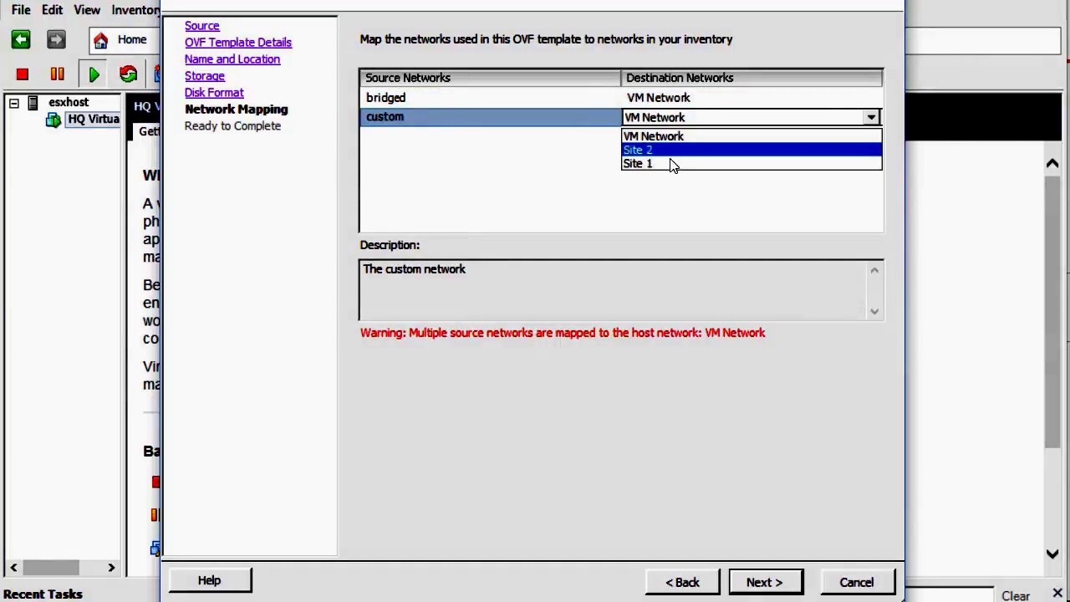
click(673, 151)
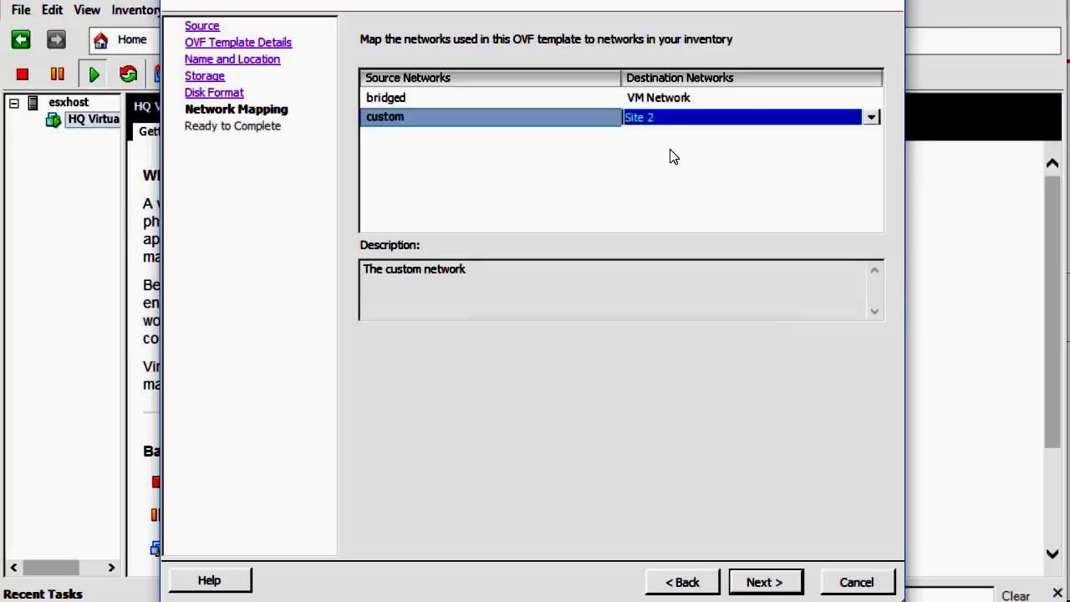
click(762, 582)
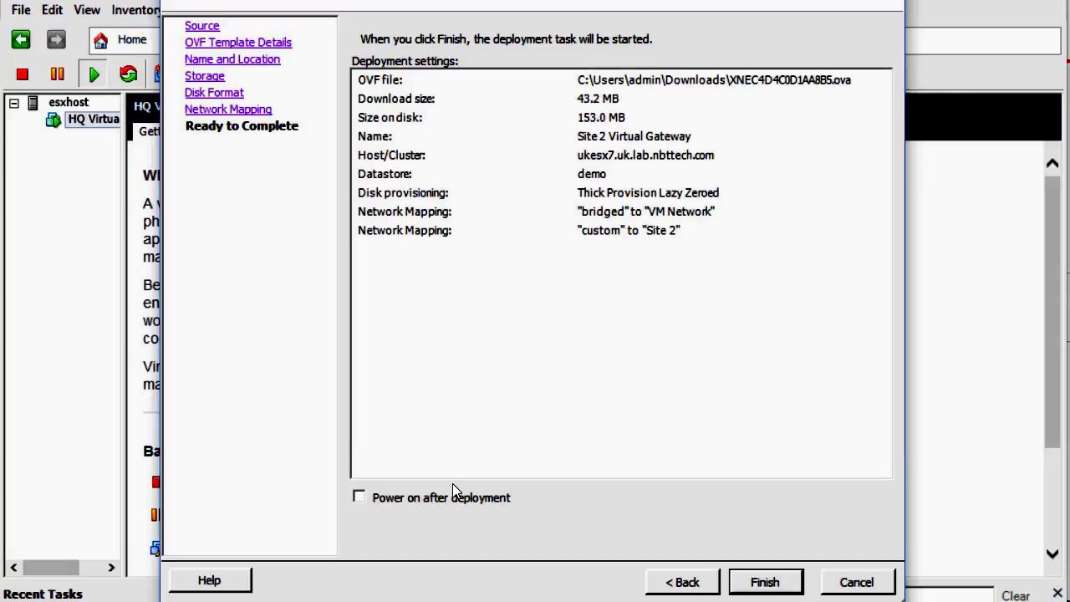
Deploy the Site 2 Virtual Gateway with power on after deployment enabled, and dismiss the completion notice.
click(360, 498)
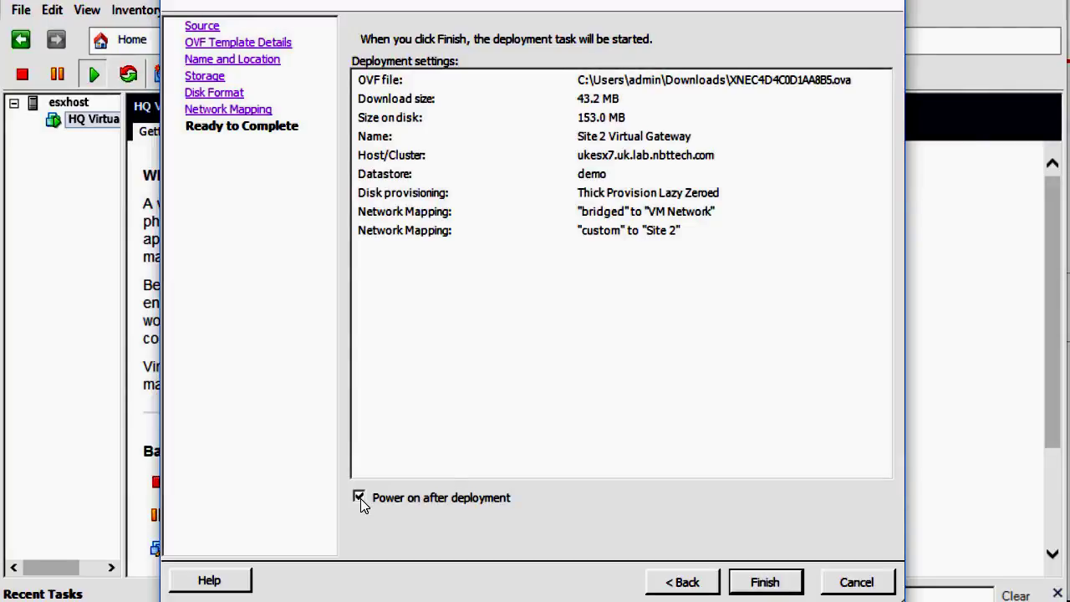
click(765, 583)
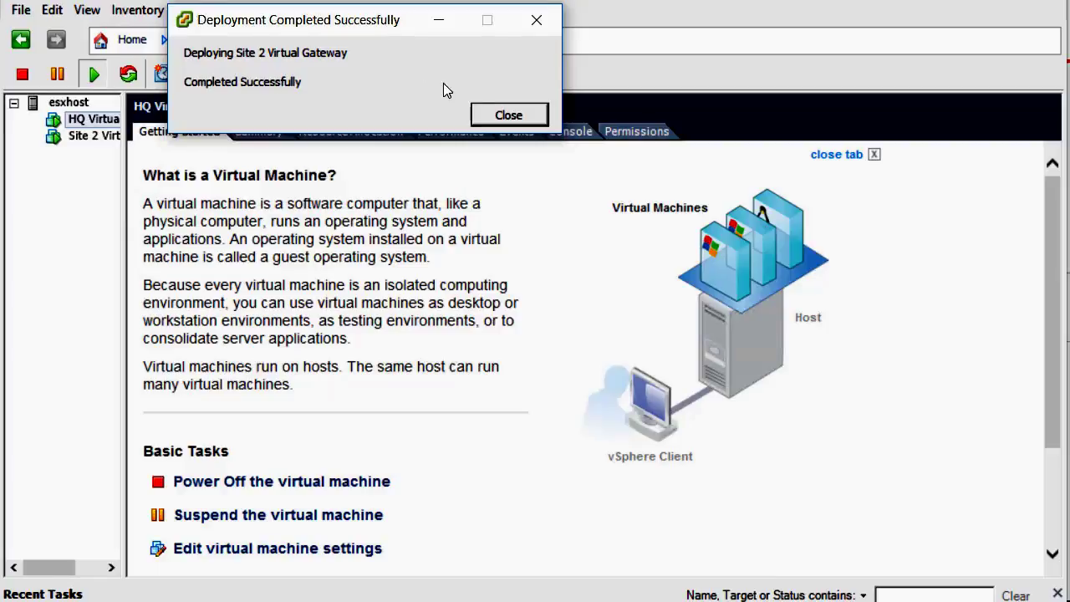
click(497, 114)
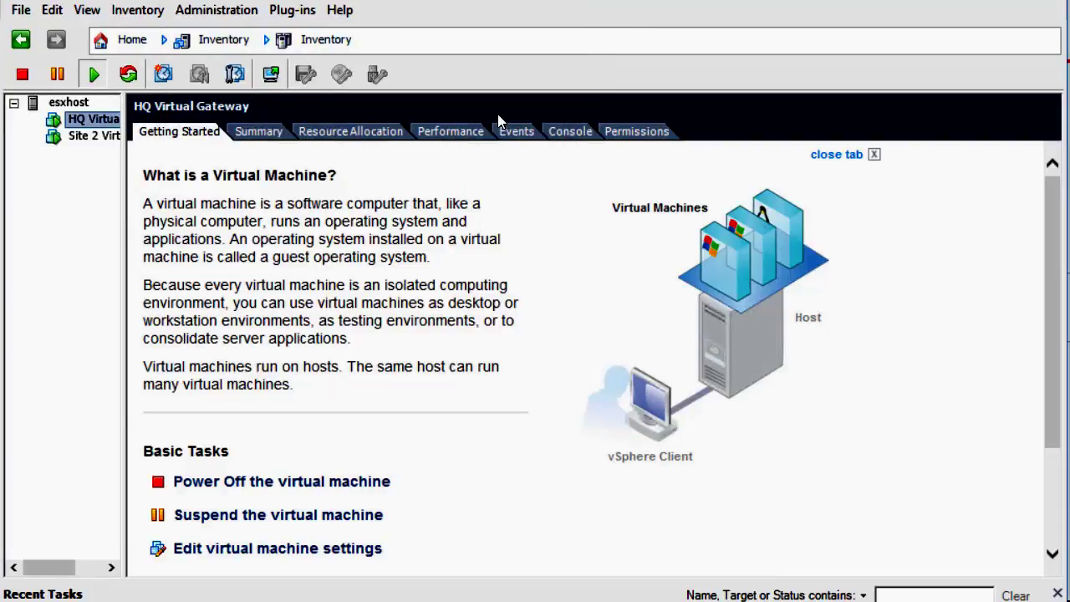